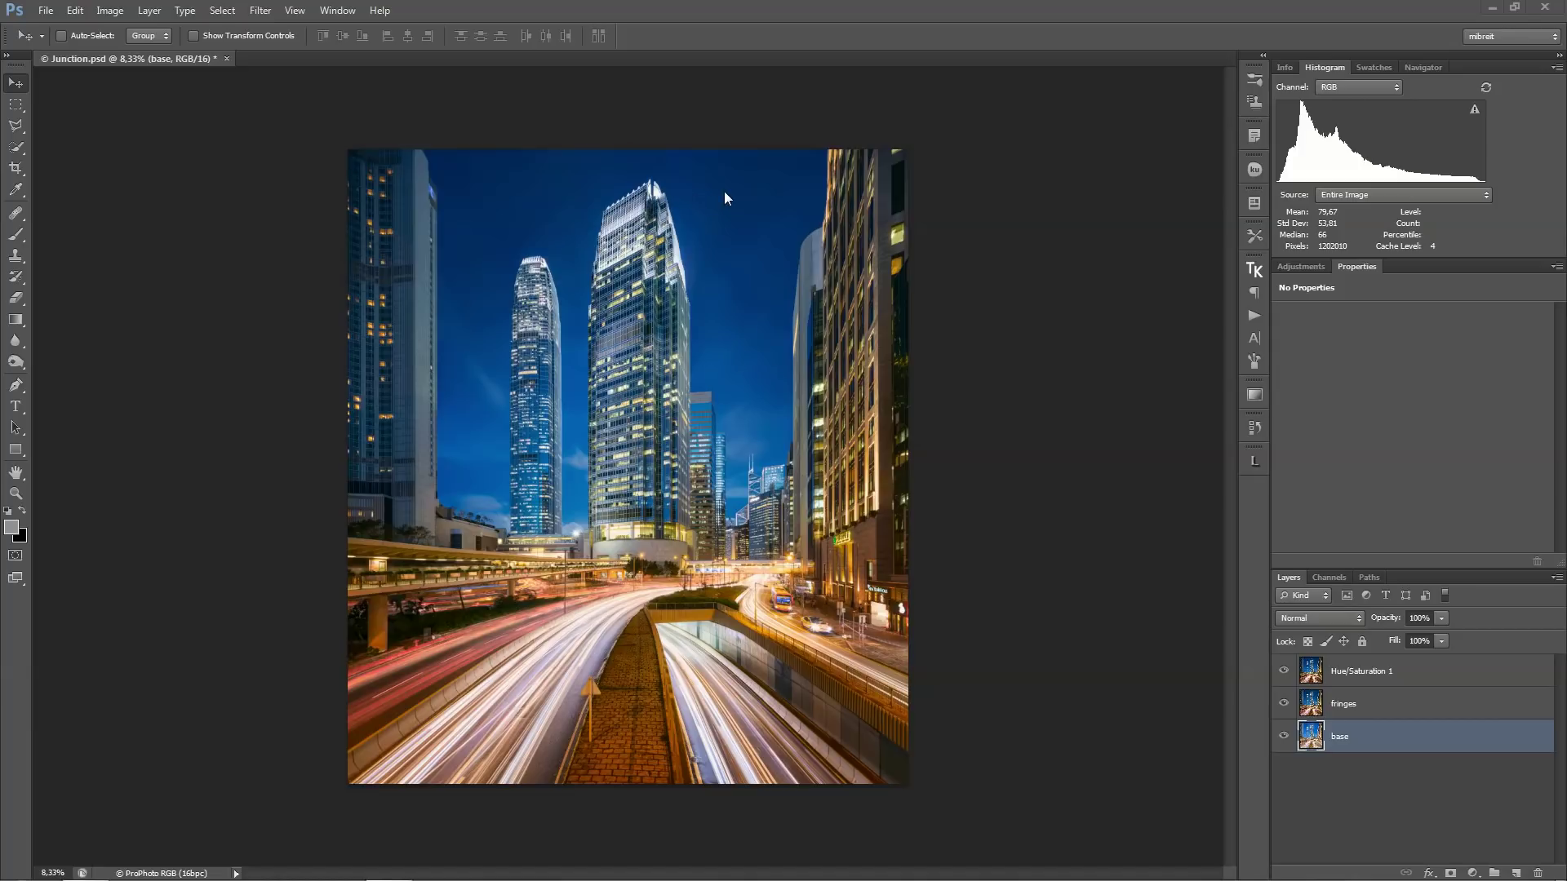
Zoom to 100% on the tower top, make the fringes layer active, and hide Hue/Saturation 1.
click(626, 193)
click(630, 198)
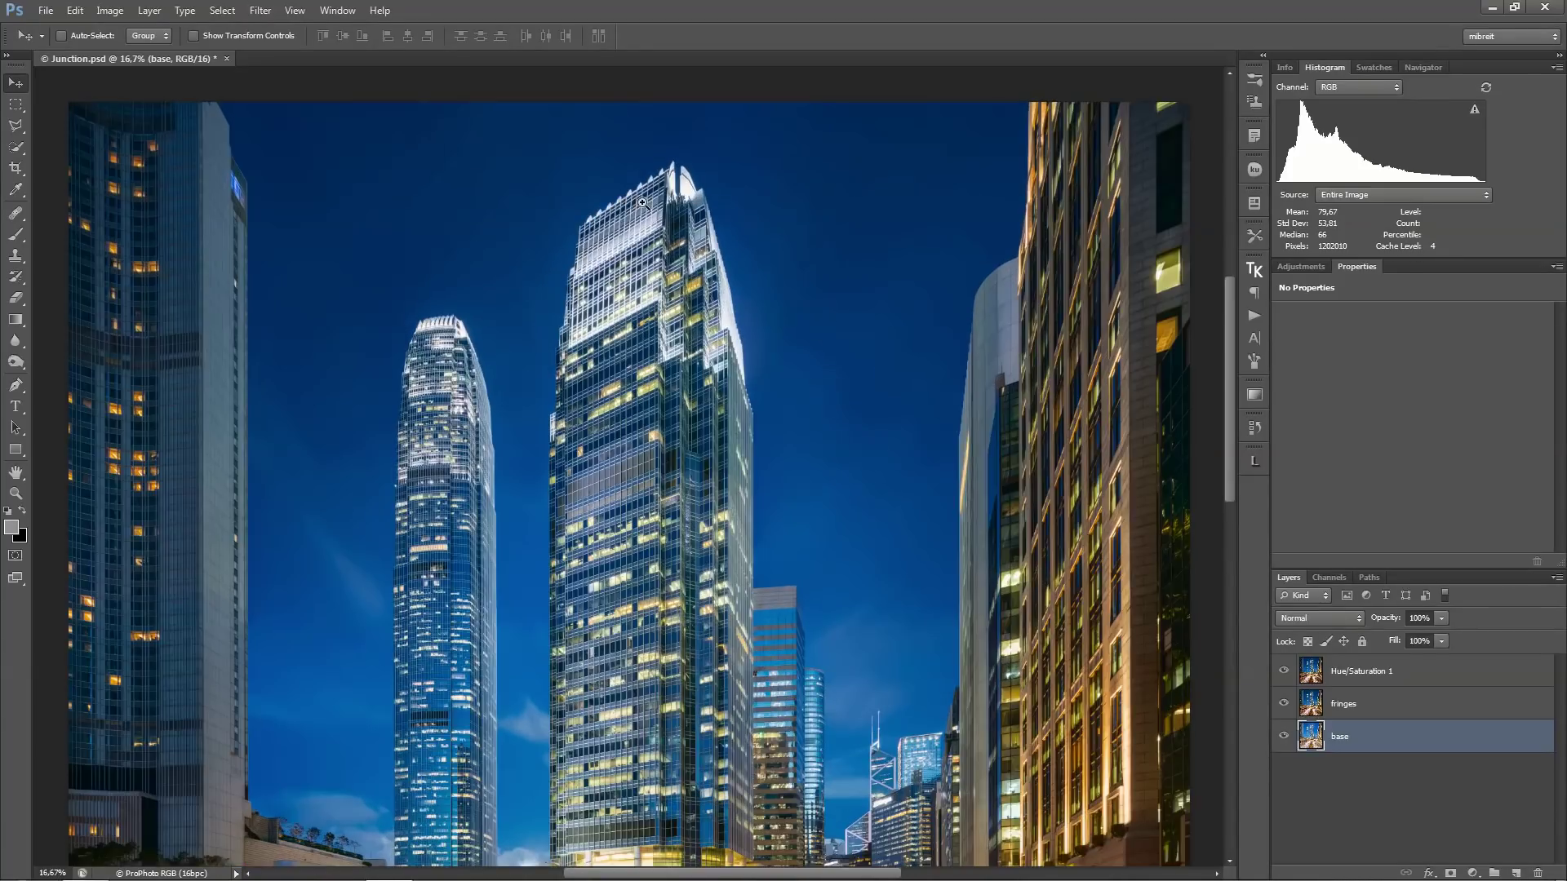
click(642, 203)
click(634, 226)
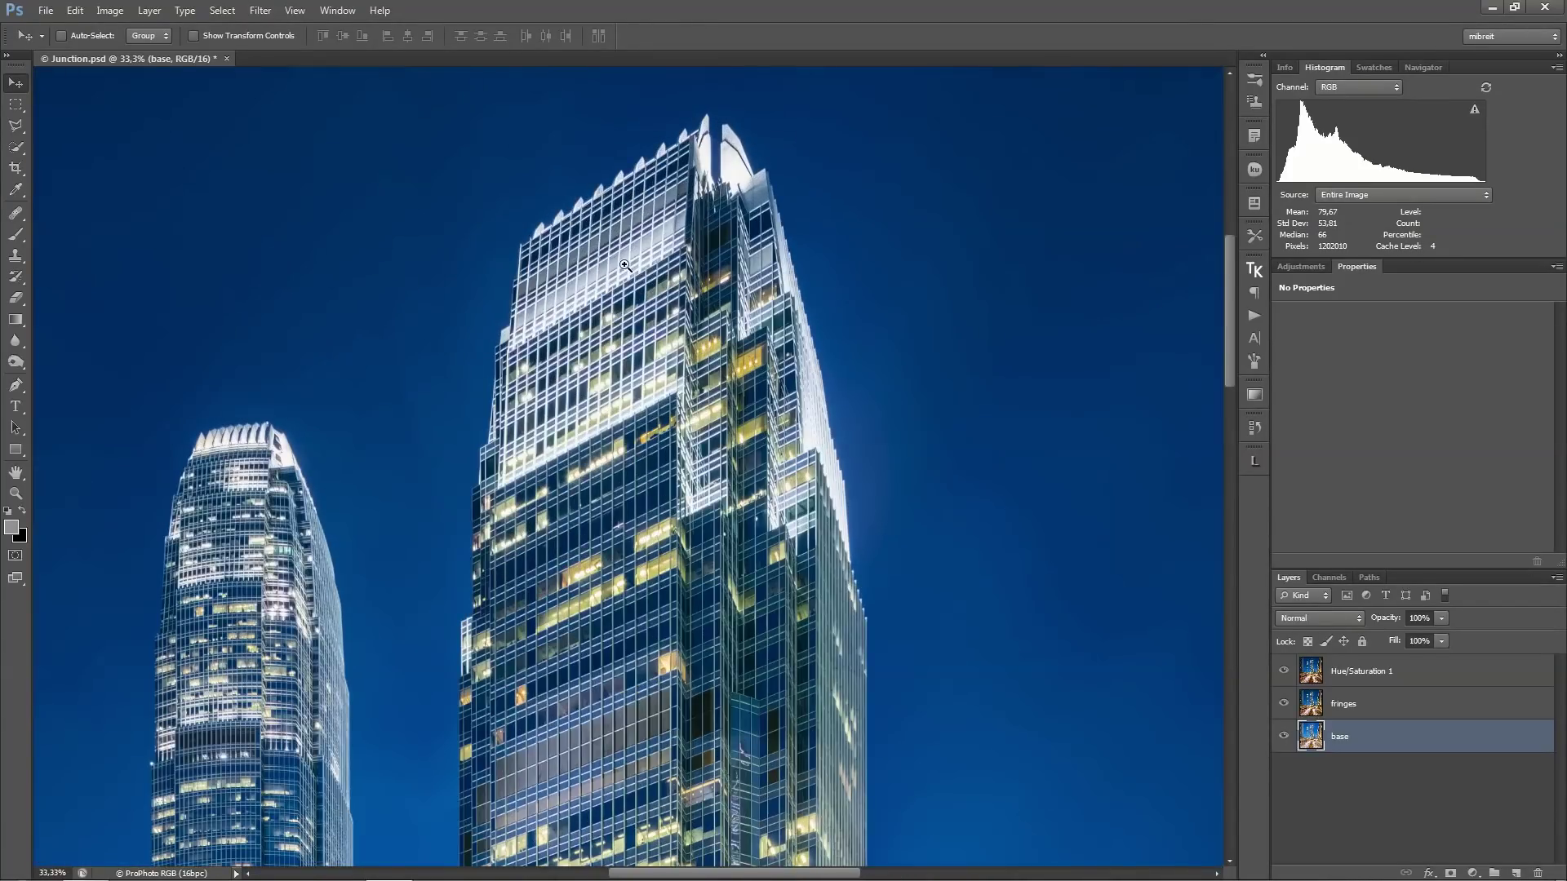
click(626, 265)
click(642, 267)
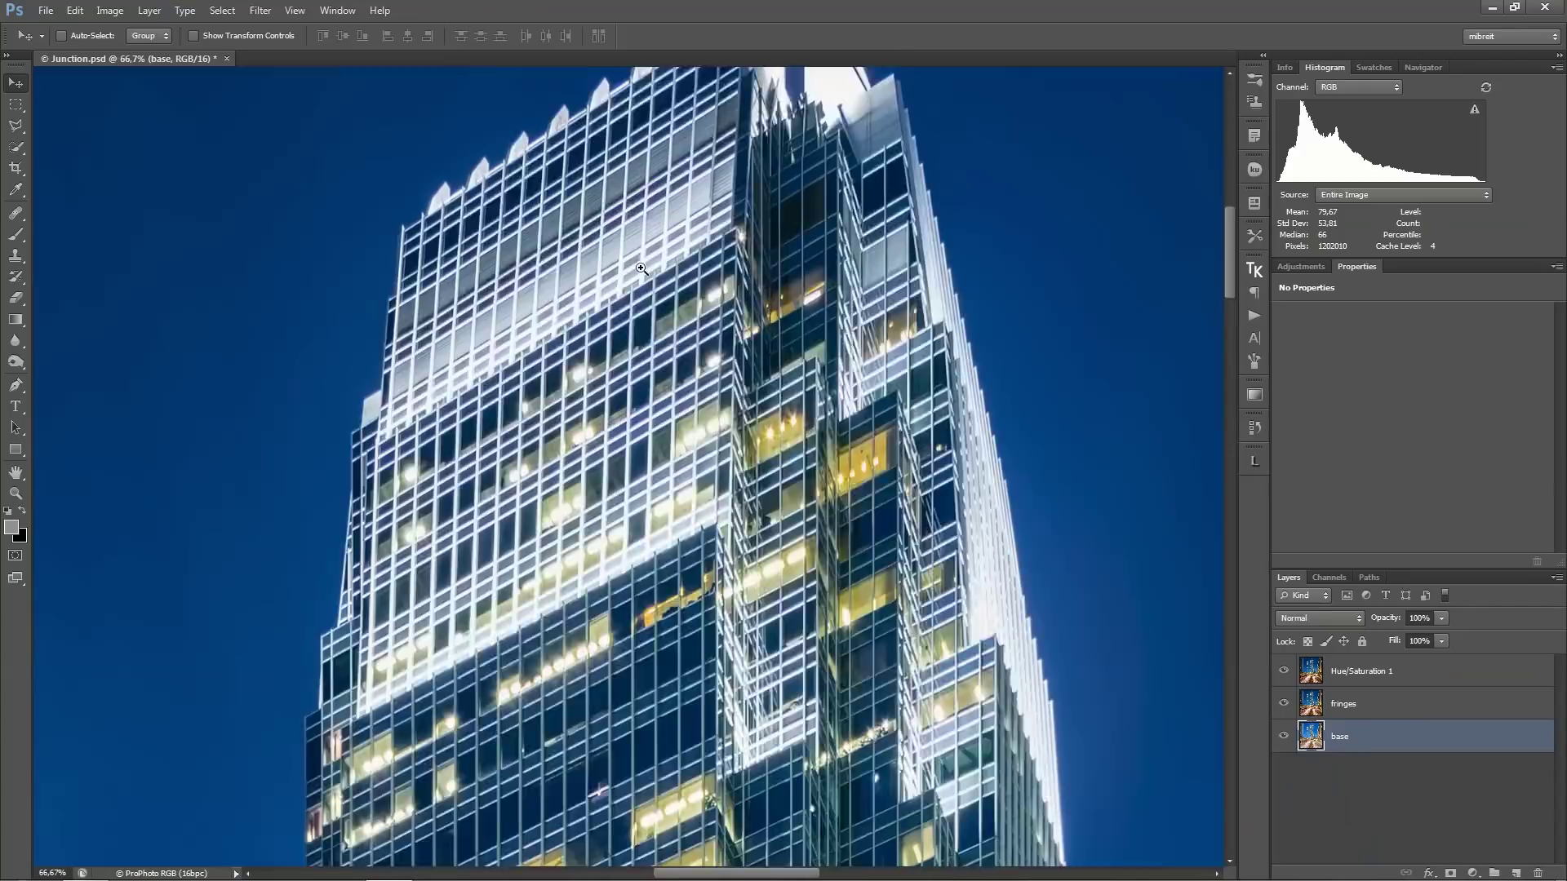
click(641, 268)
drag(715, 276, 710, 364)
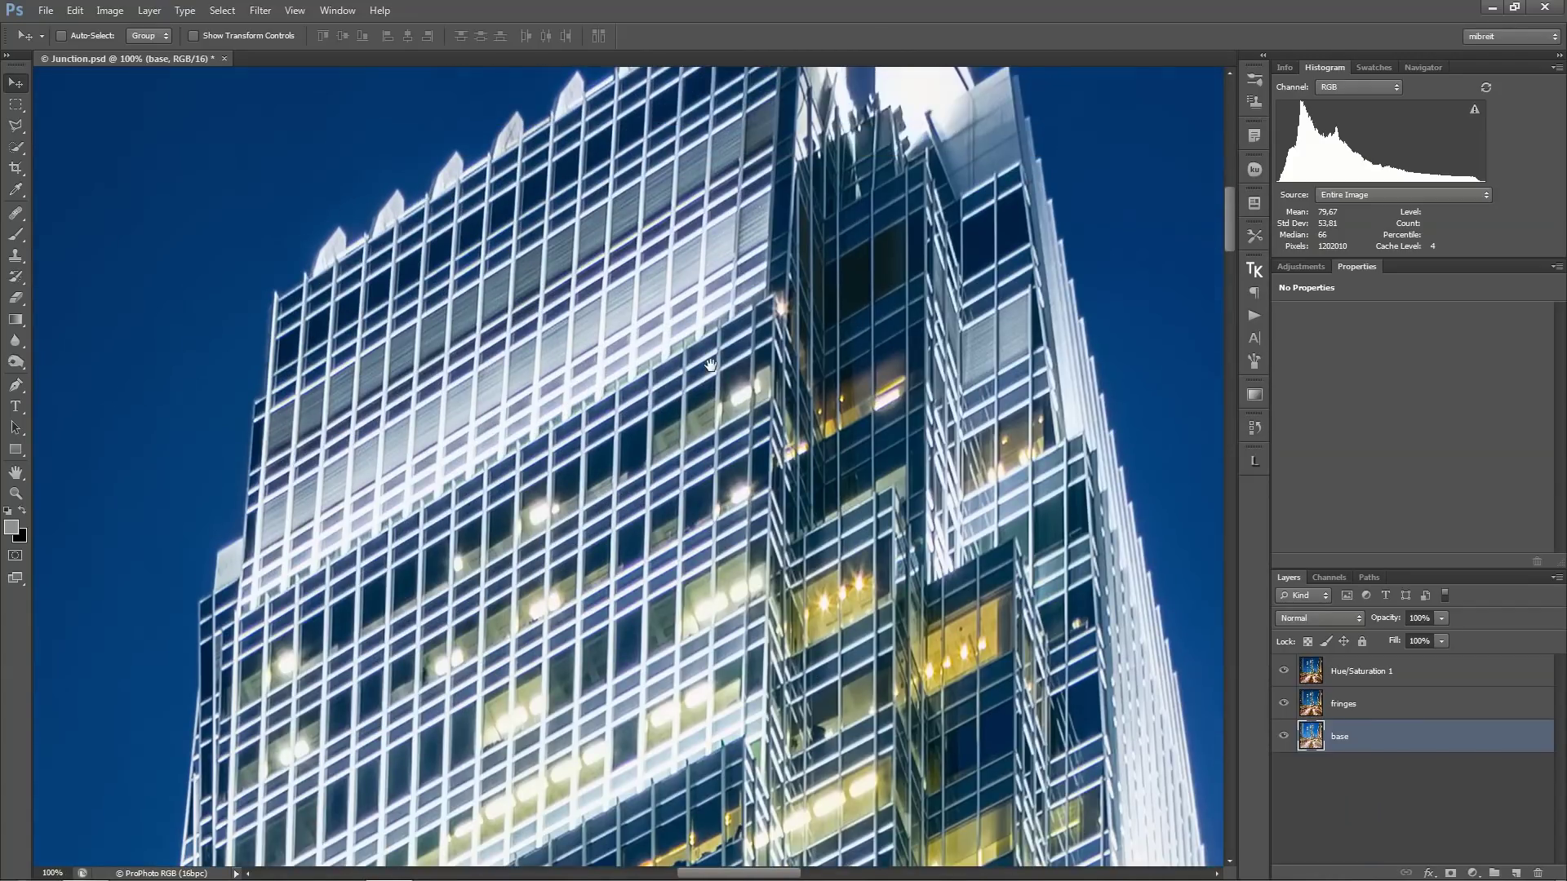
drag(767, 481, 746, 405)
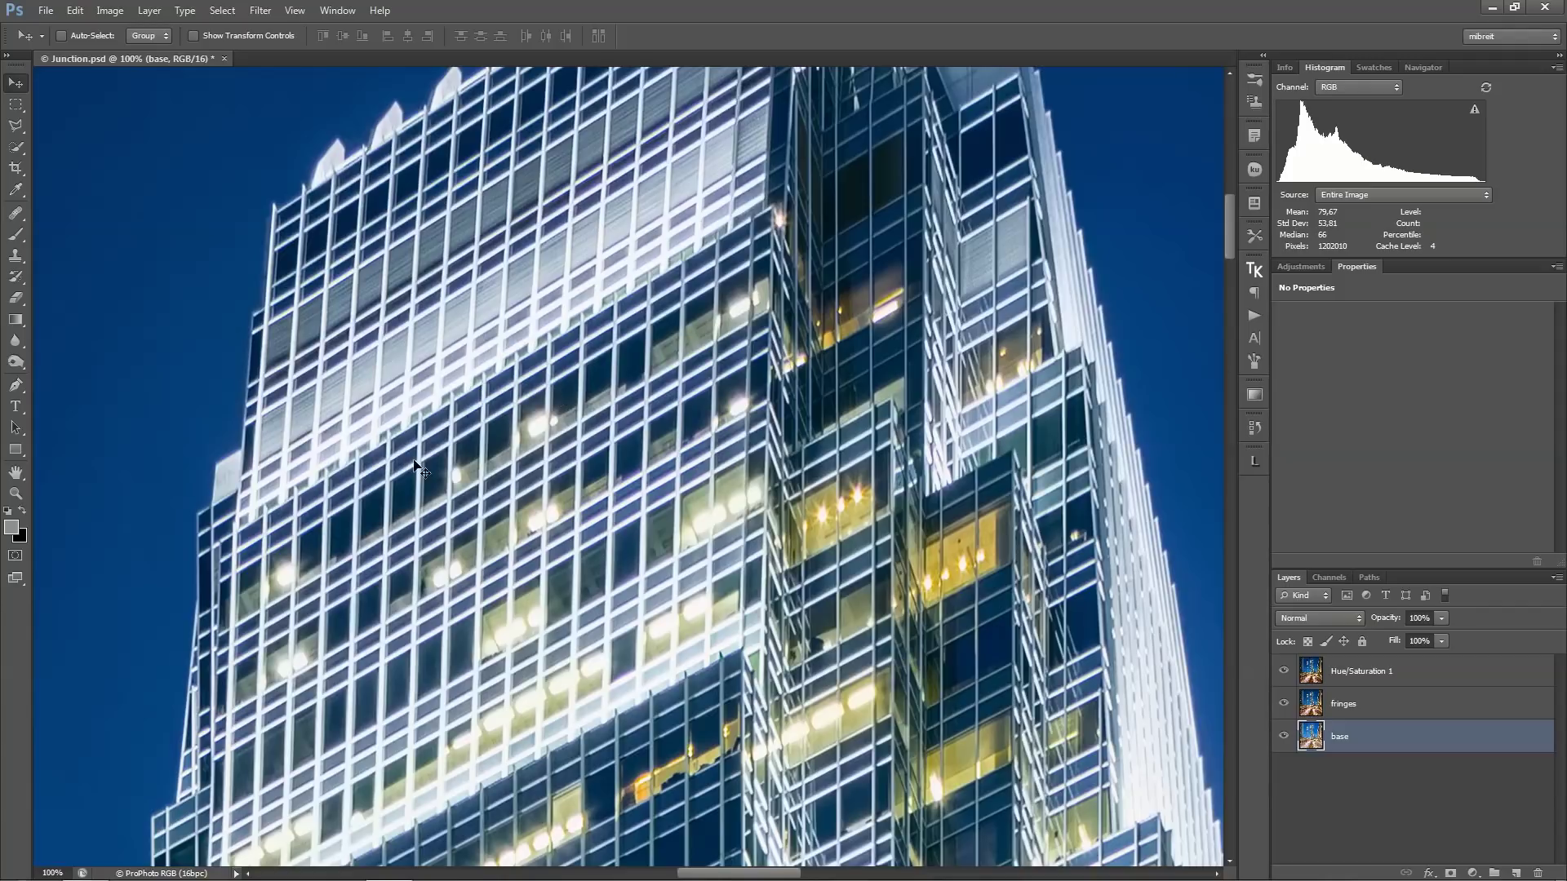
click(1392, 706)
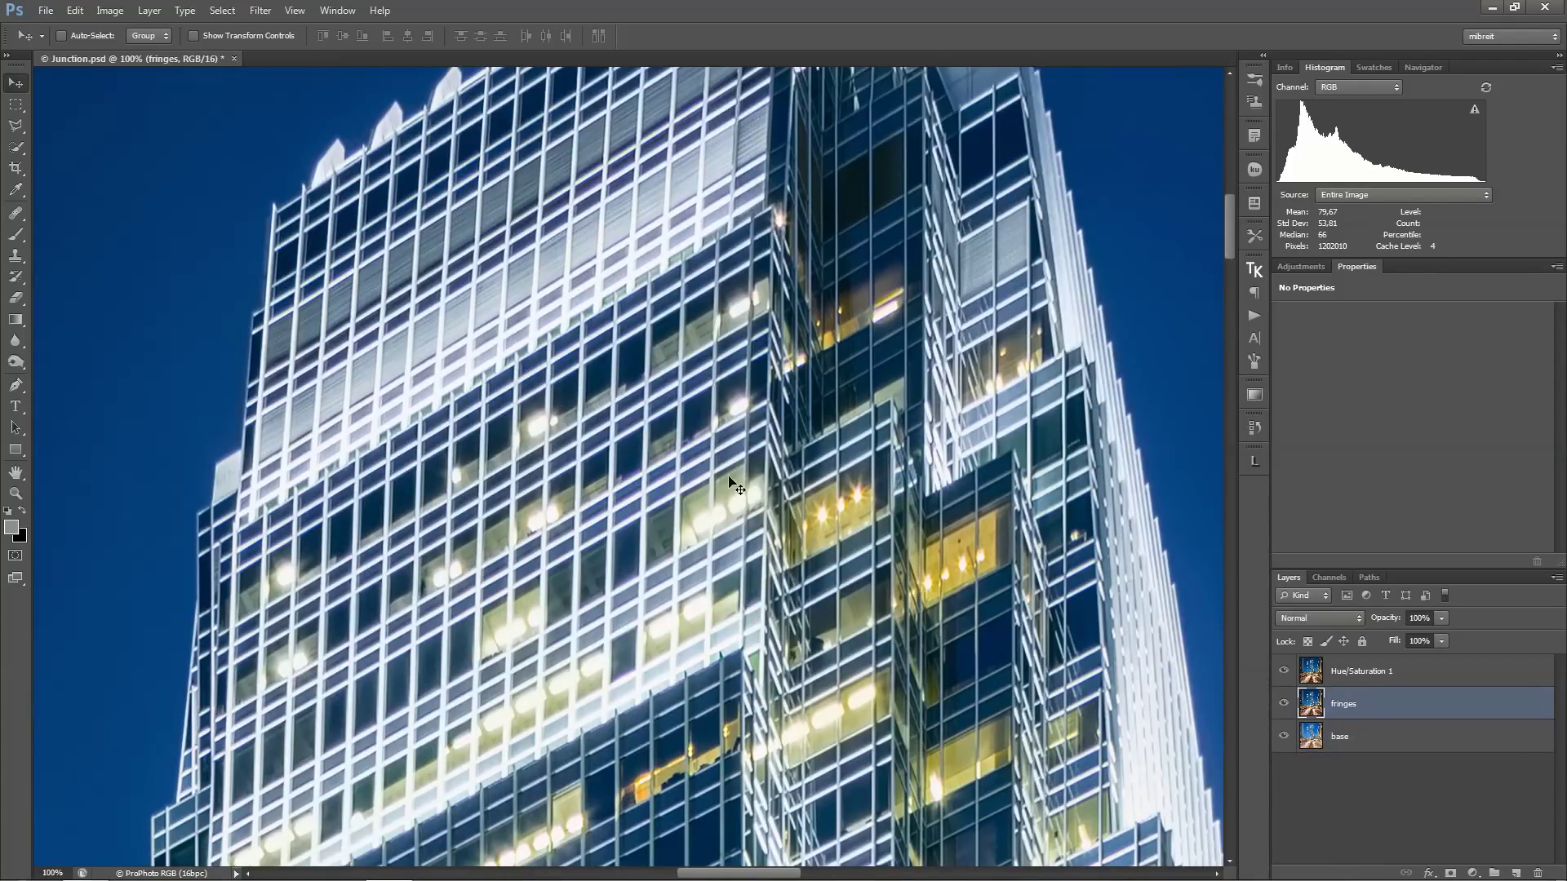
click(1283, 673)
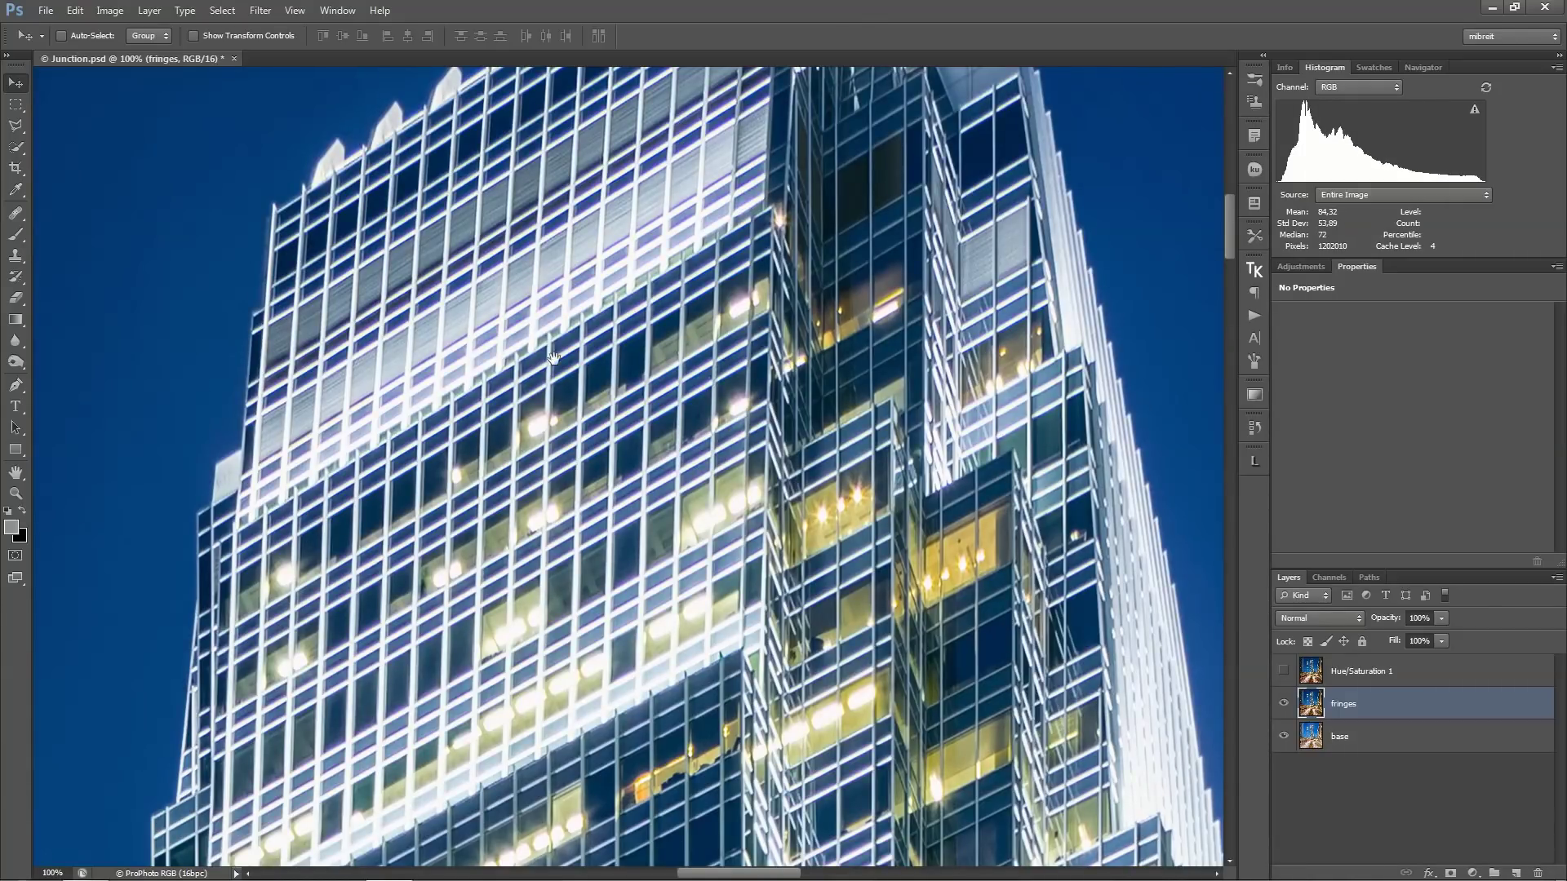
Magnify the purple-fringed window rows to 200% and duplicate the fringes layer.
drag(524, 296, 565, 473)
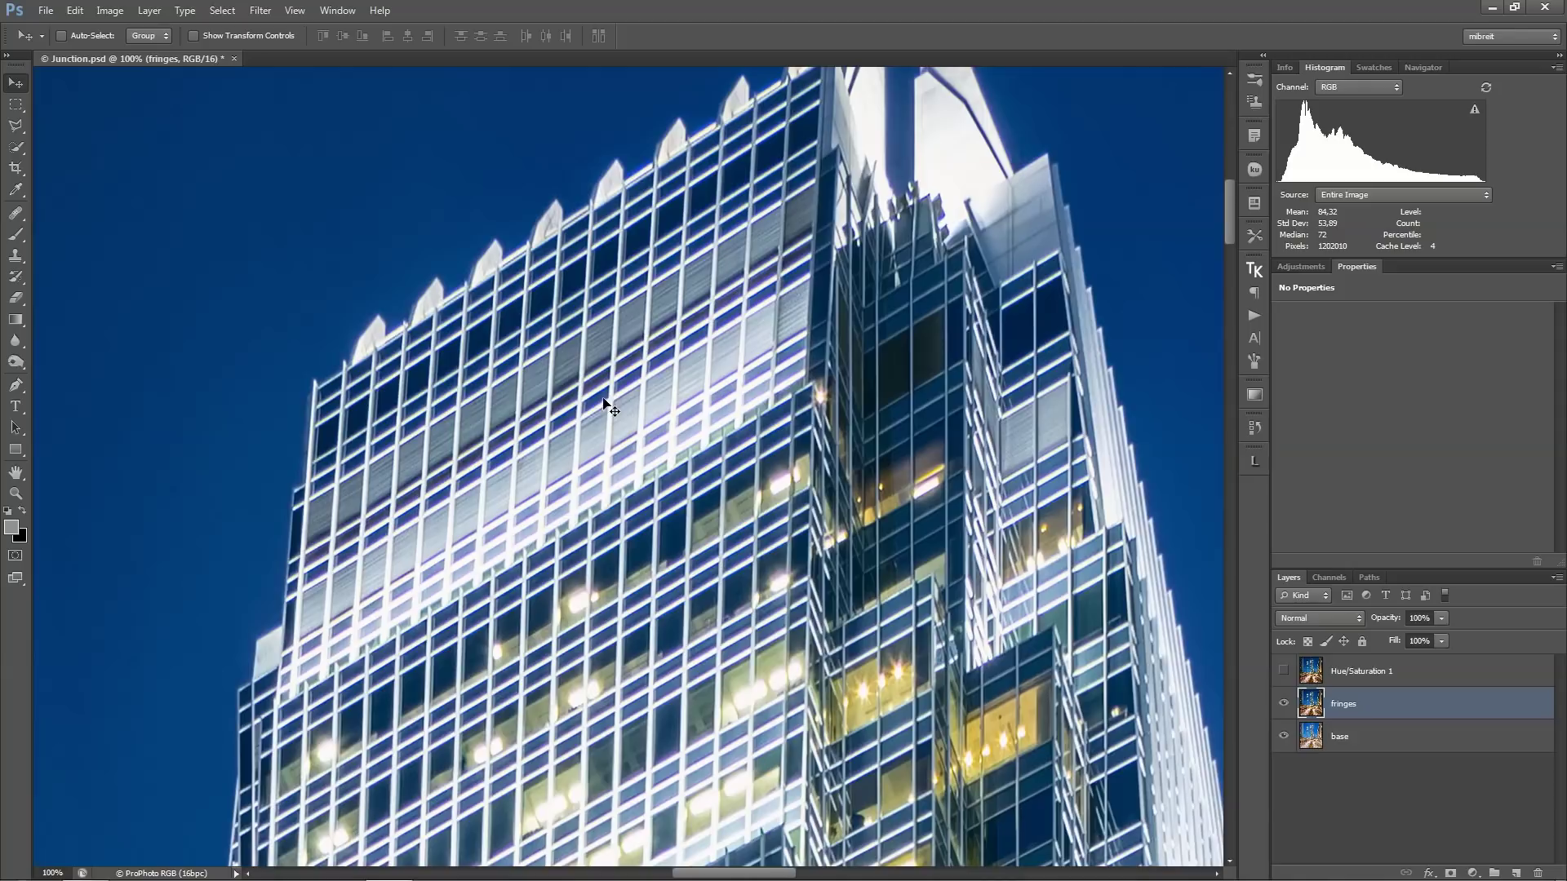
click(608, 400)
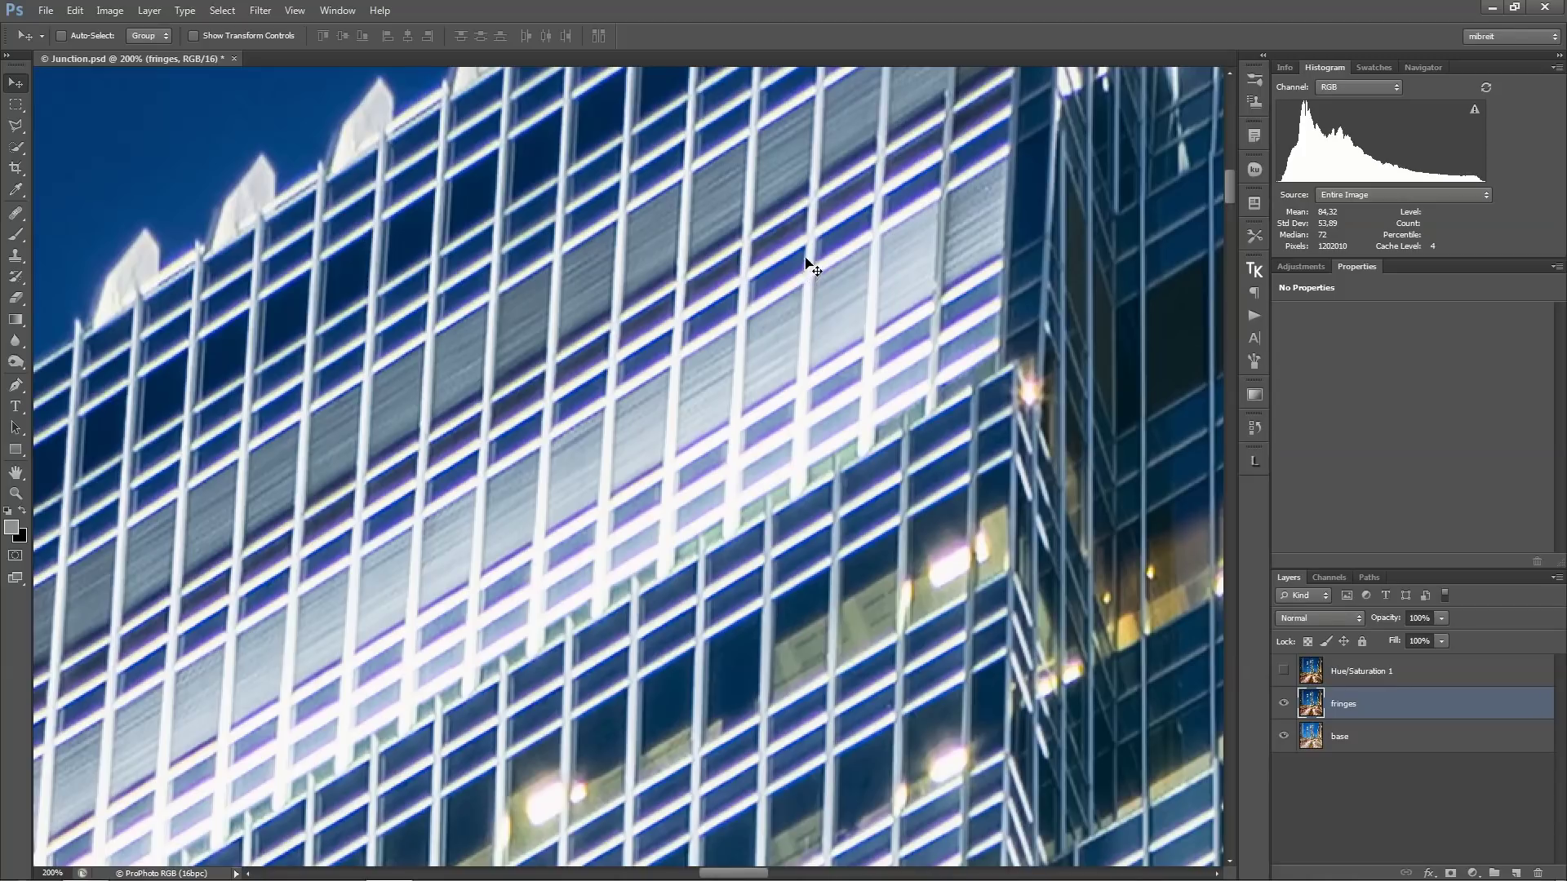
drag(797, 254, 862, 422)
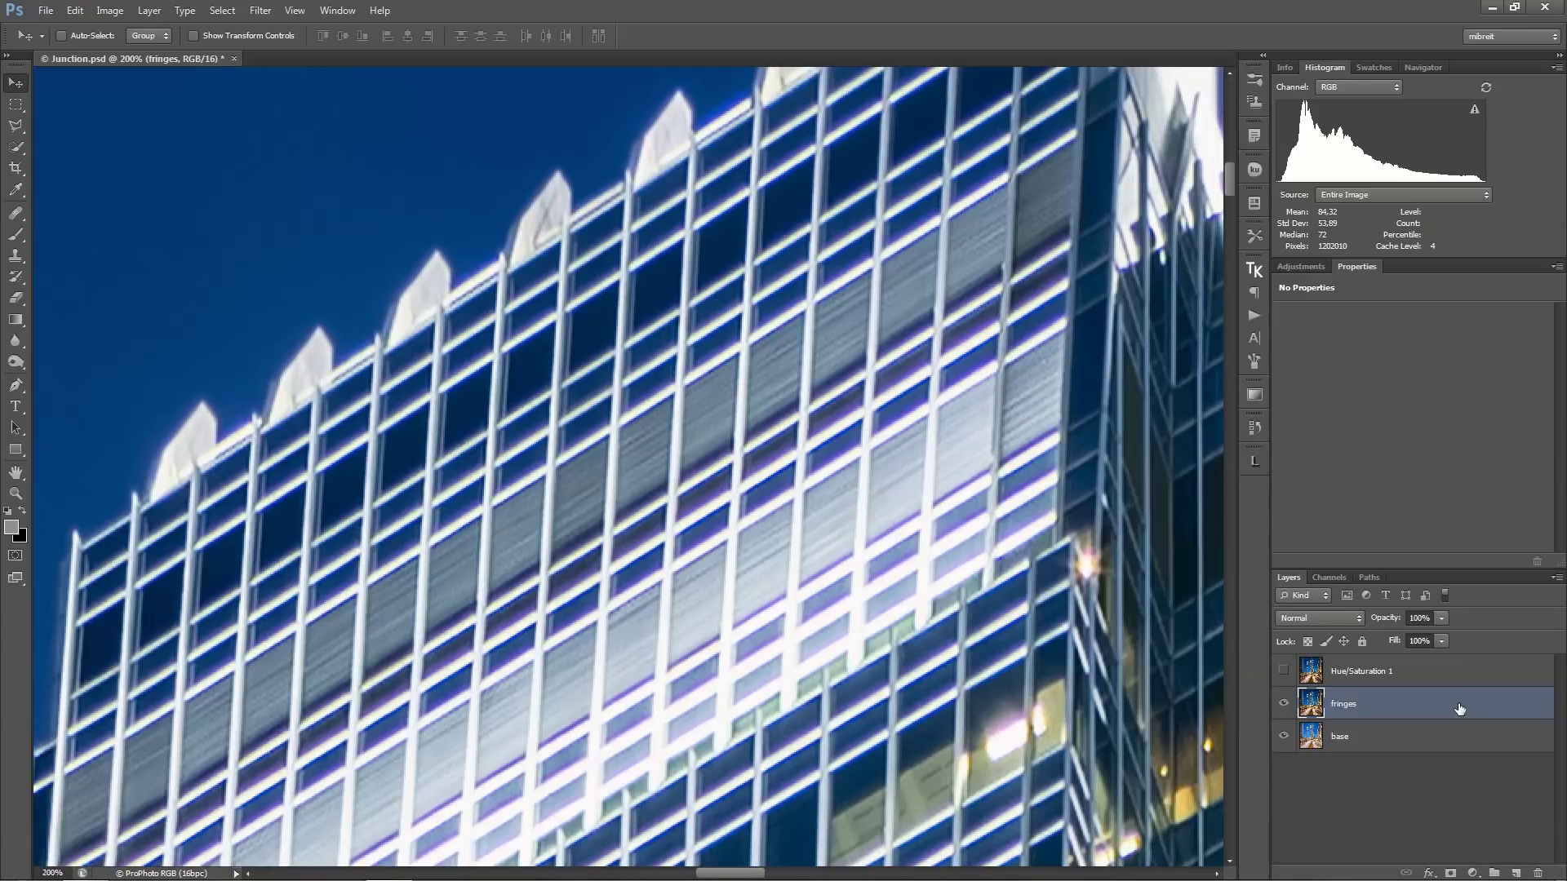
drag(1475, 703, 1510, 873)
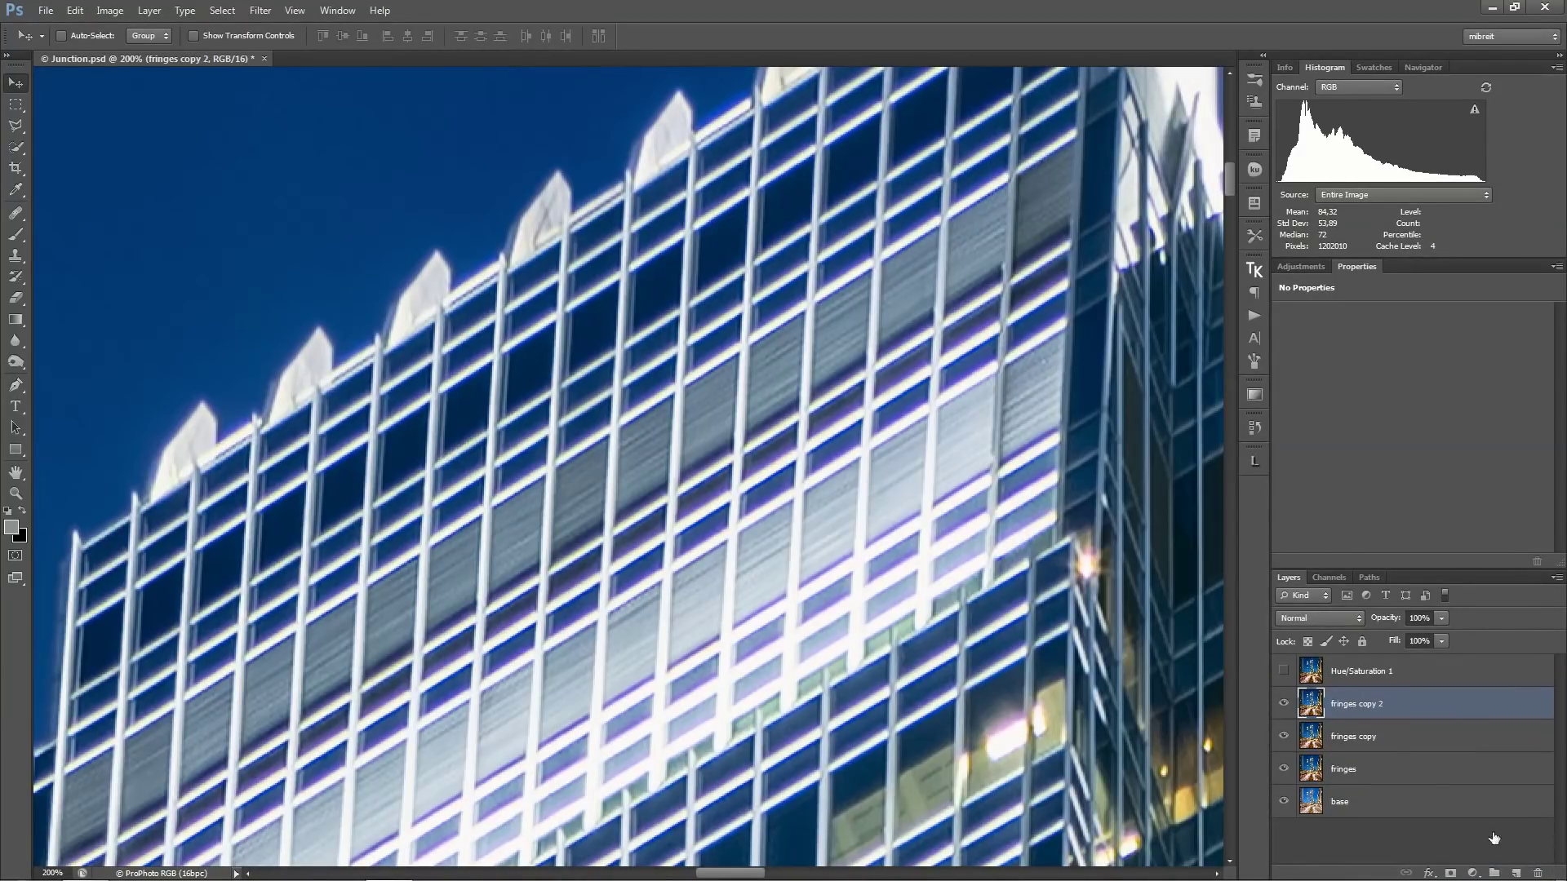
Rename the first fringes copy to 'low'.
click(1392, 738)
click(1284, 703)
double_click(1348, 738)
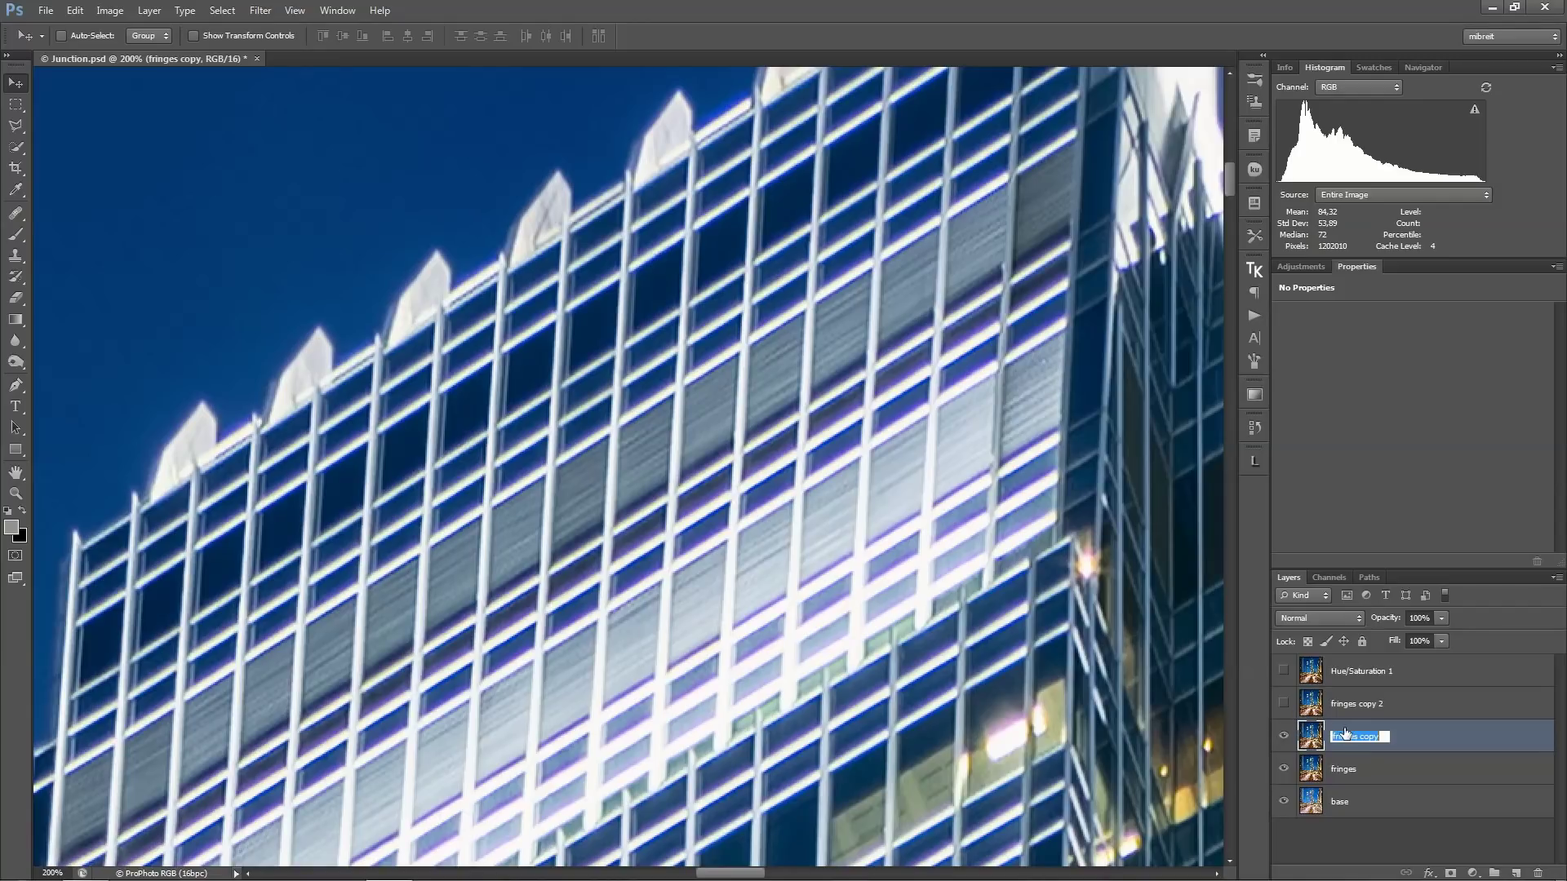
text(low)
Rename the second fringes copy to 'high' and hide it.
click(1283, 703)
click(1371, 706)
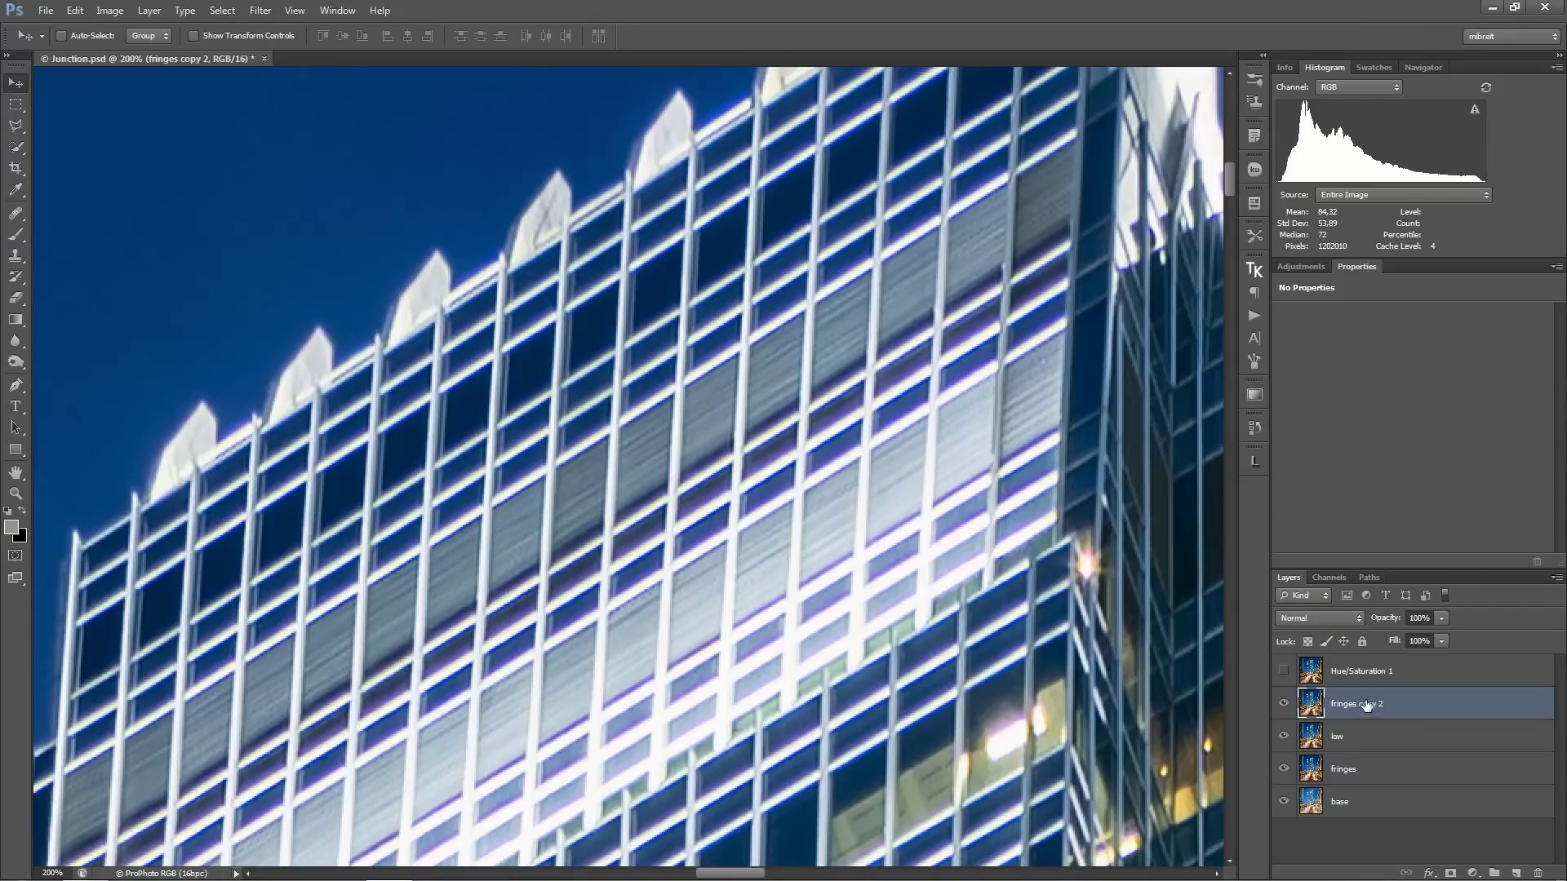
double_click(1367, 706)
text(high)
key(Return)
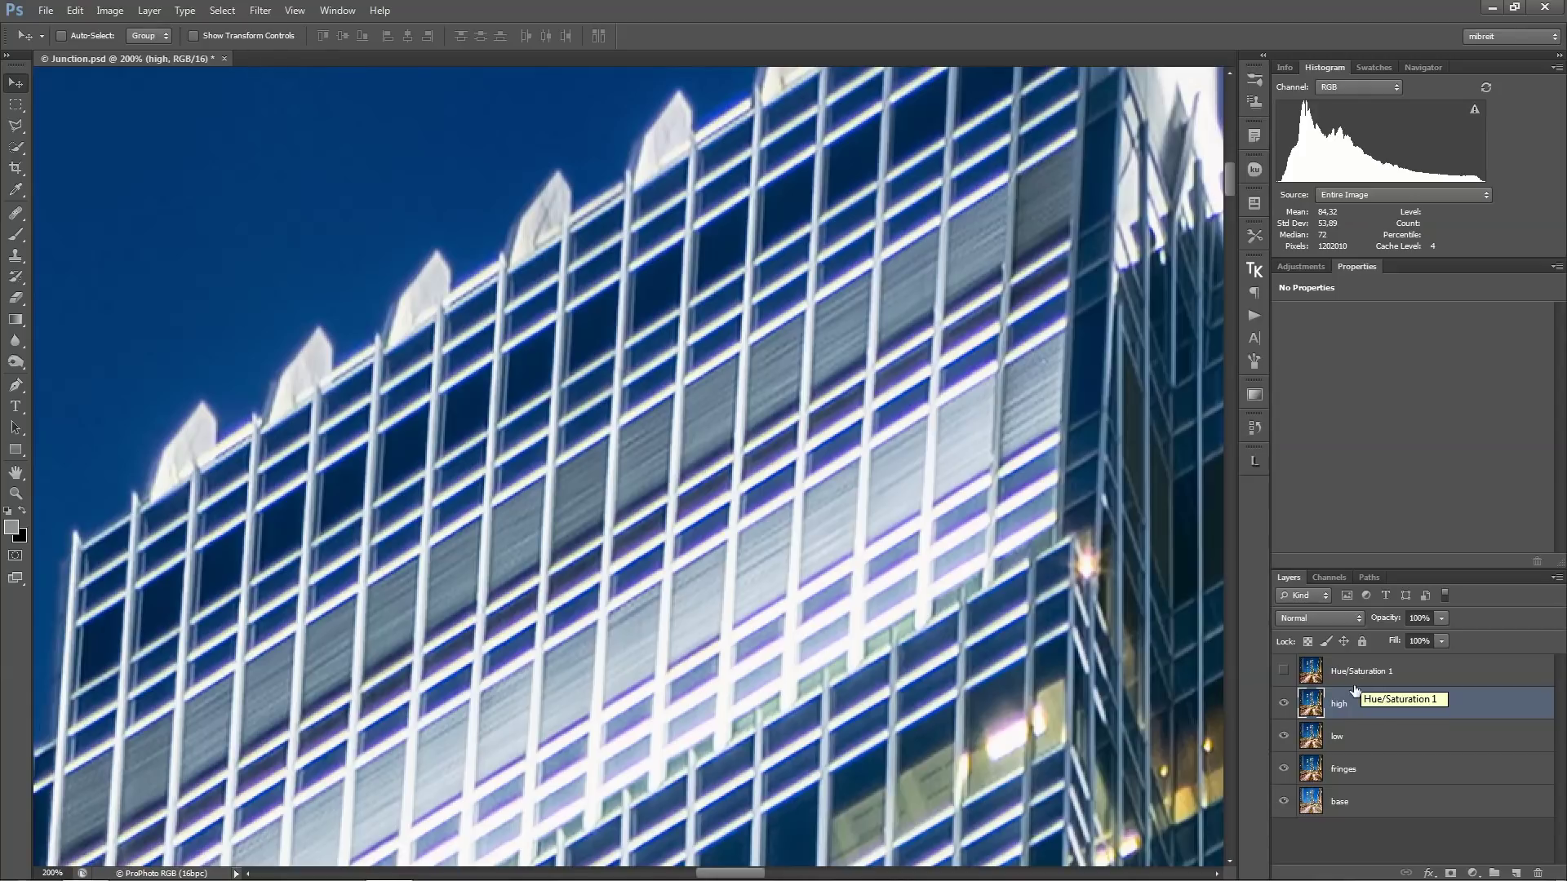
click(1283, 702)
Apply a Gaussian Blur with a 3,0-pixel radius to the low layer.
click(1358, 736)
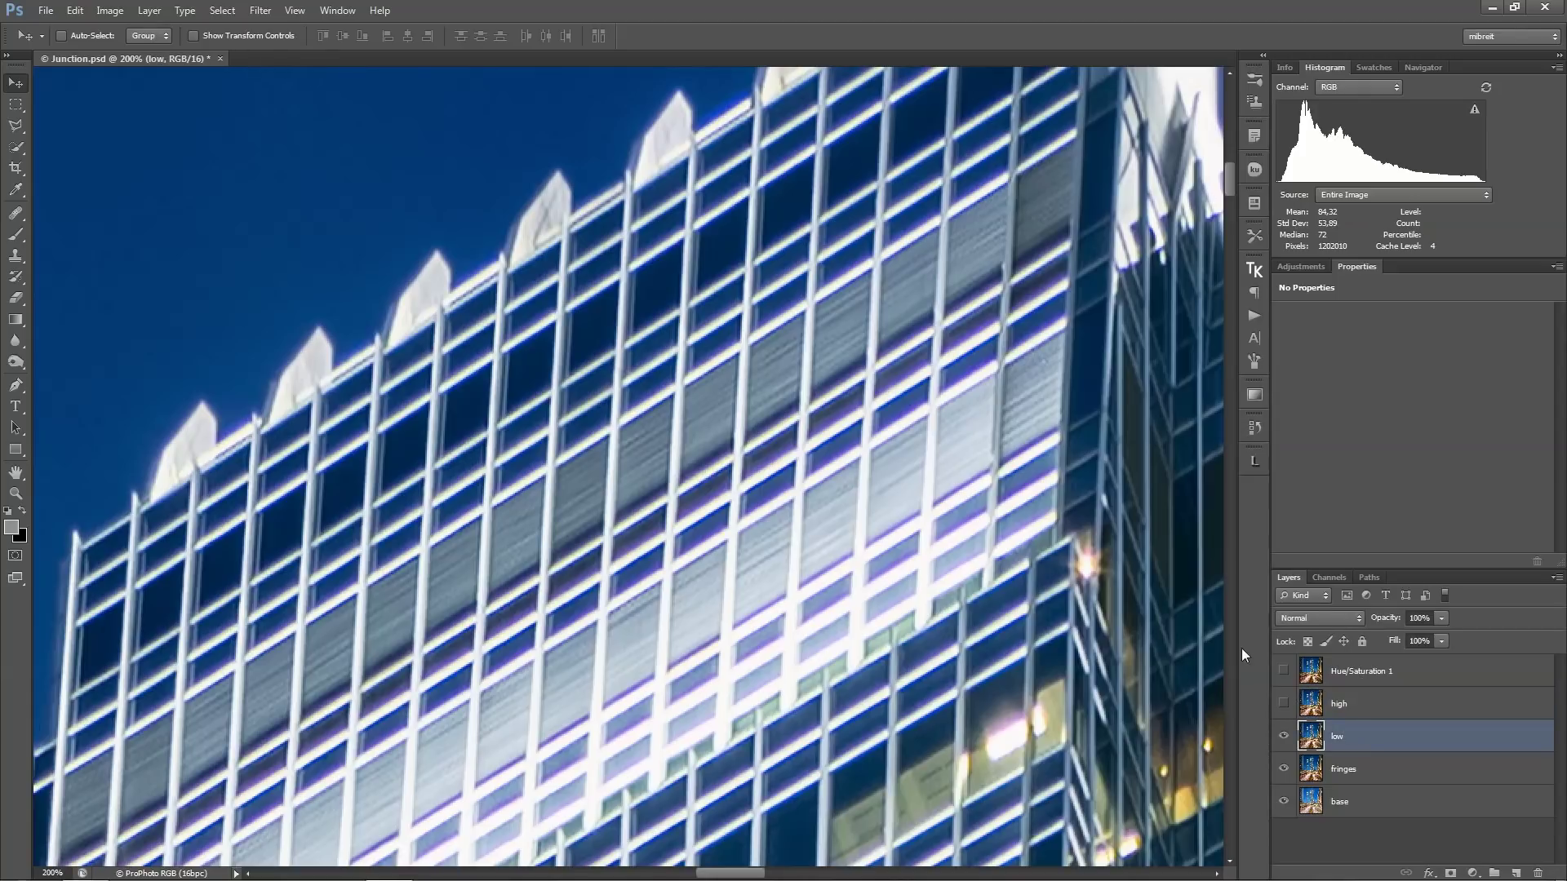
click(267, 10)
mouse_move(351, 190)
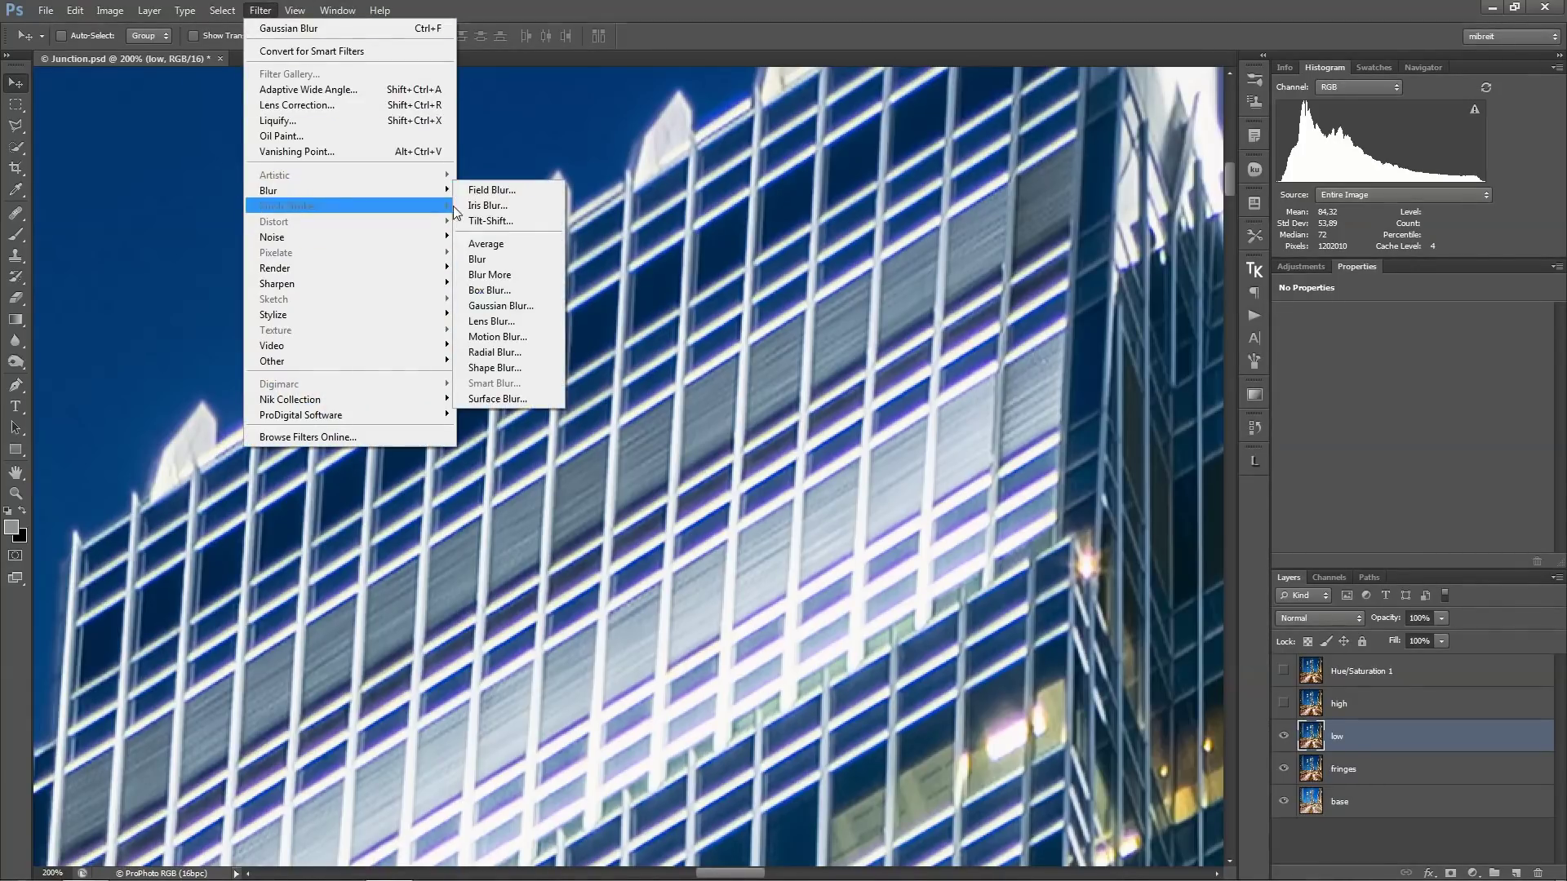
click(506, 304)
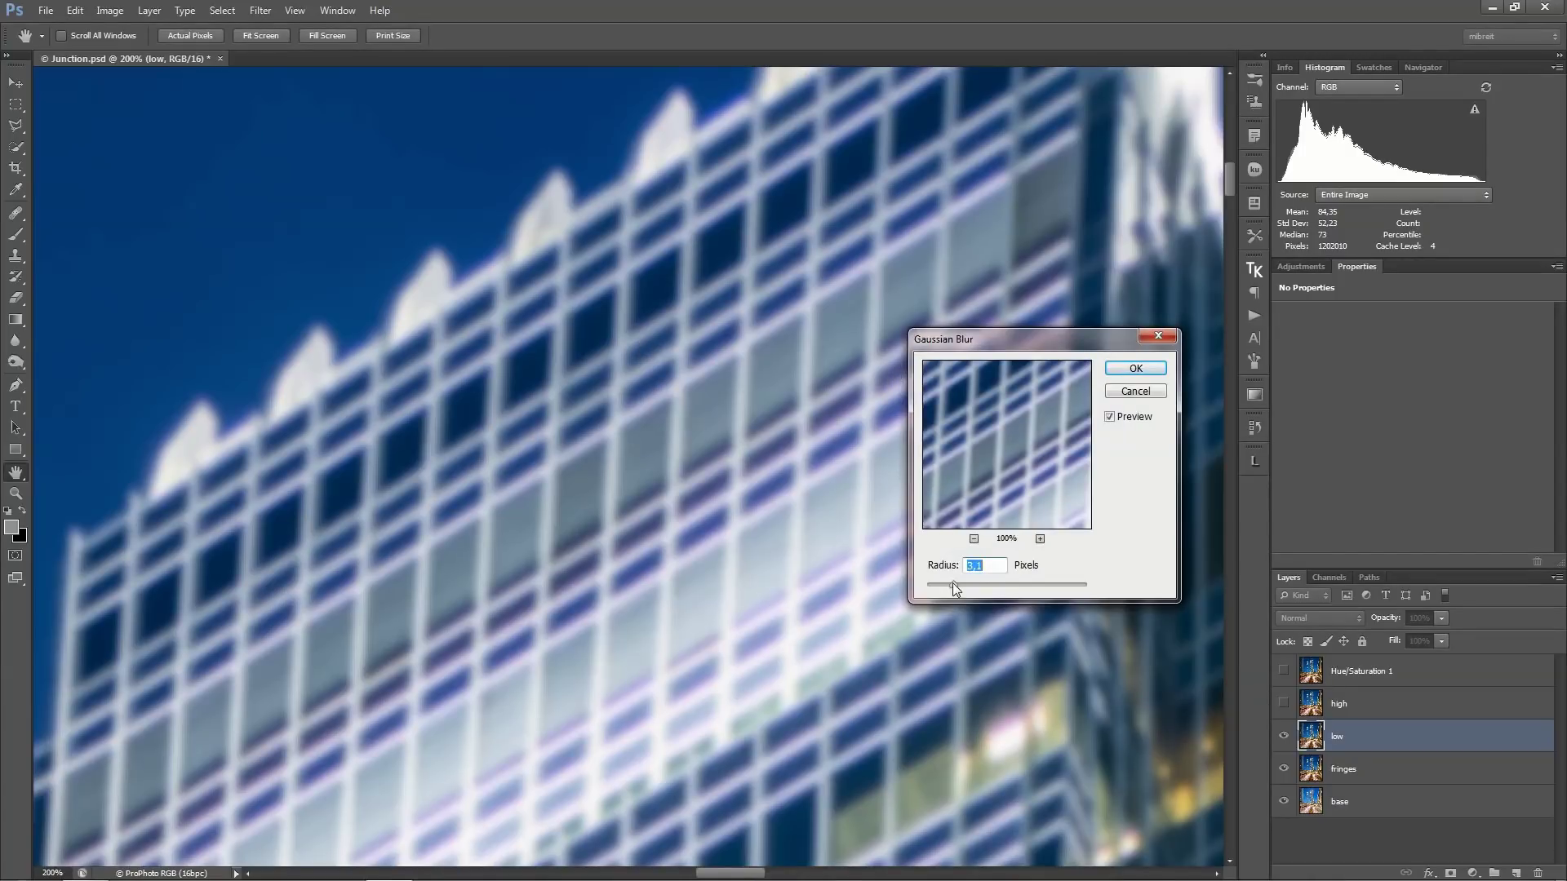
drag(952, 584, 933, 584)
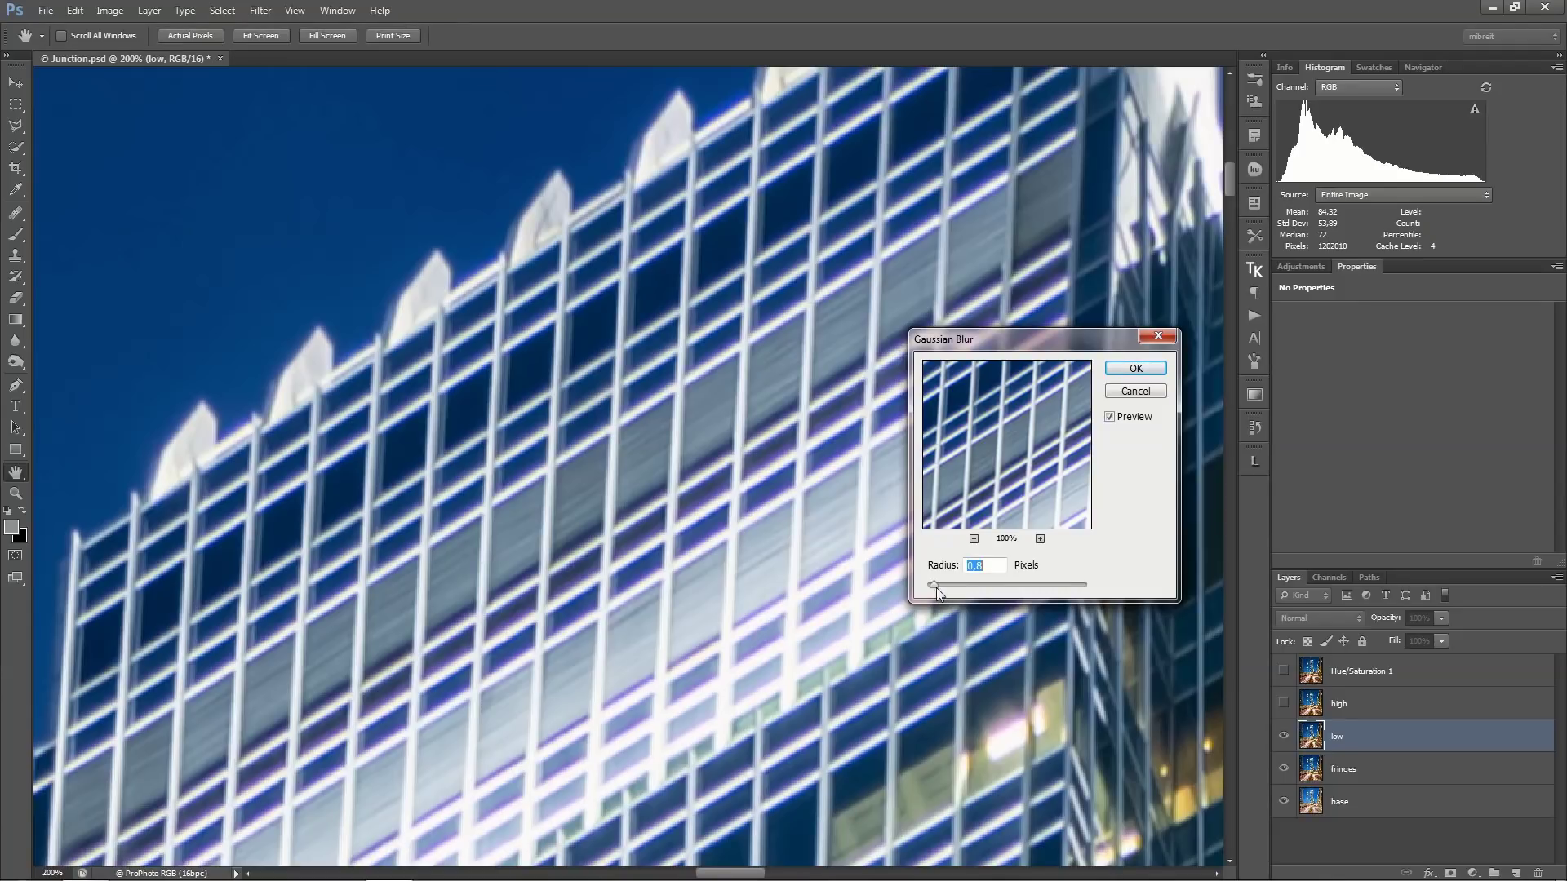
drag(947, 586, 964, 582)
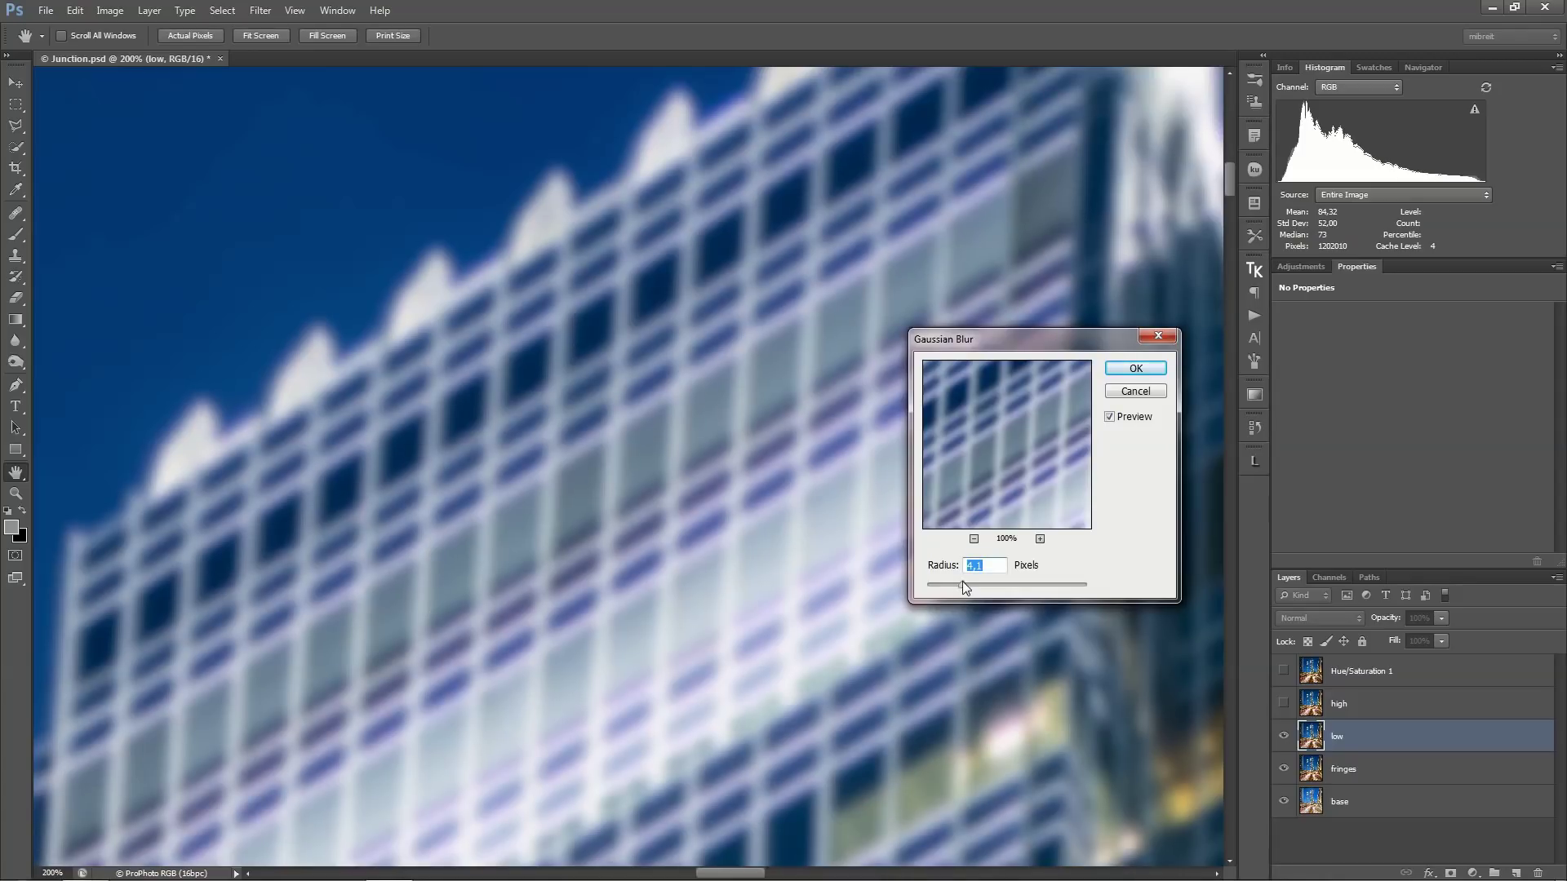
drag(963, 583, 973, 582)
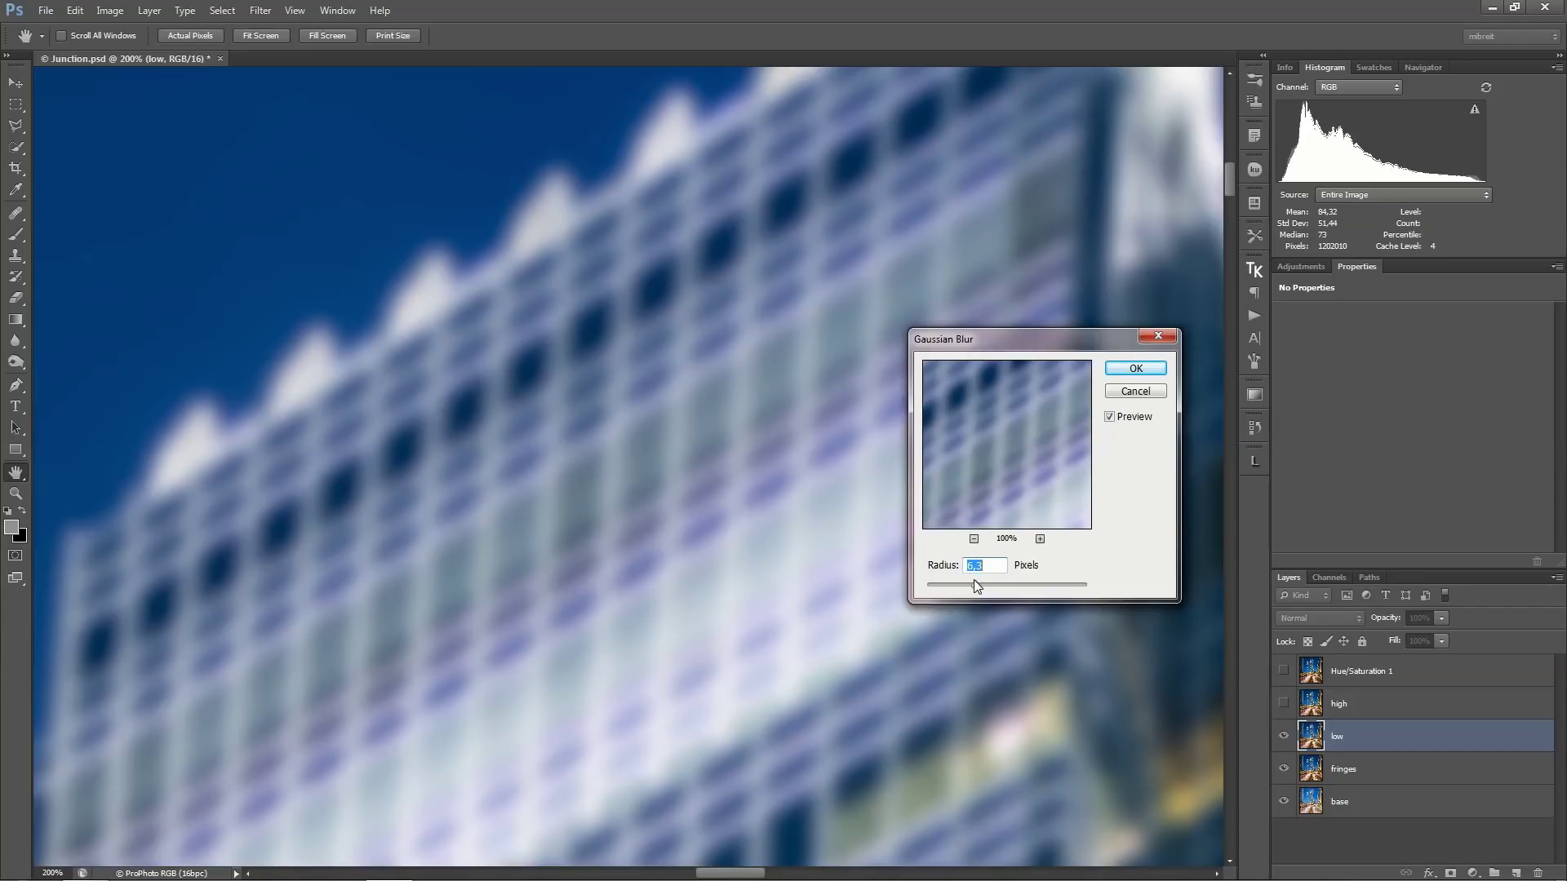
drag(976, 586, 952, 584)
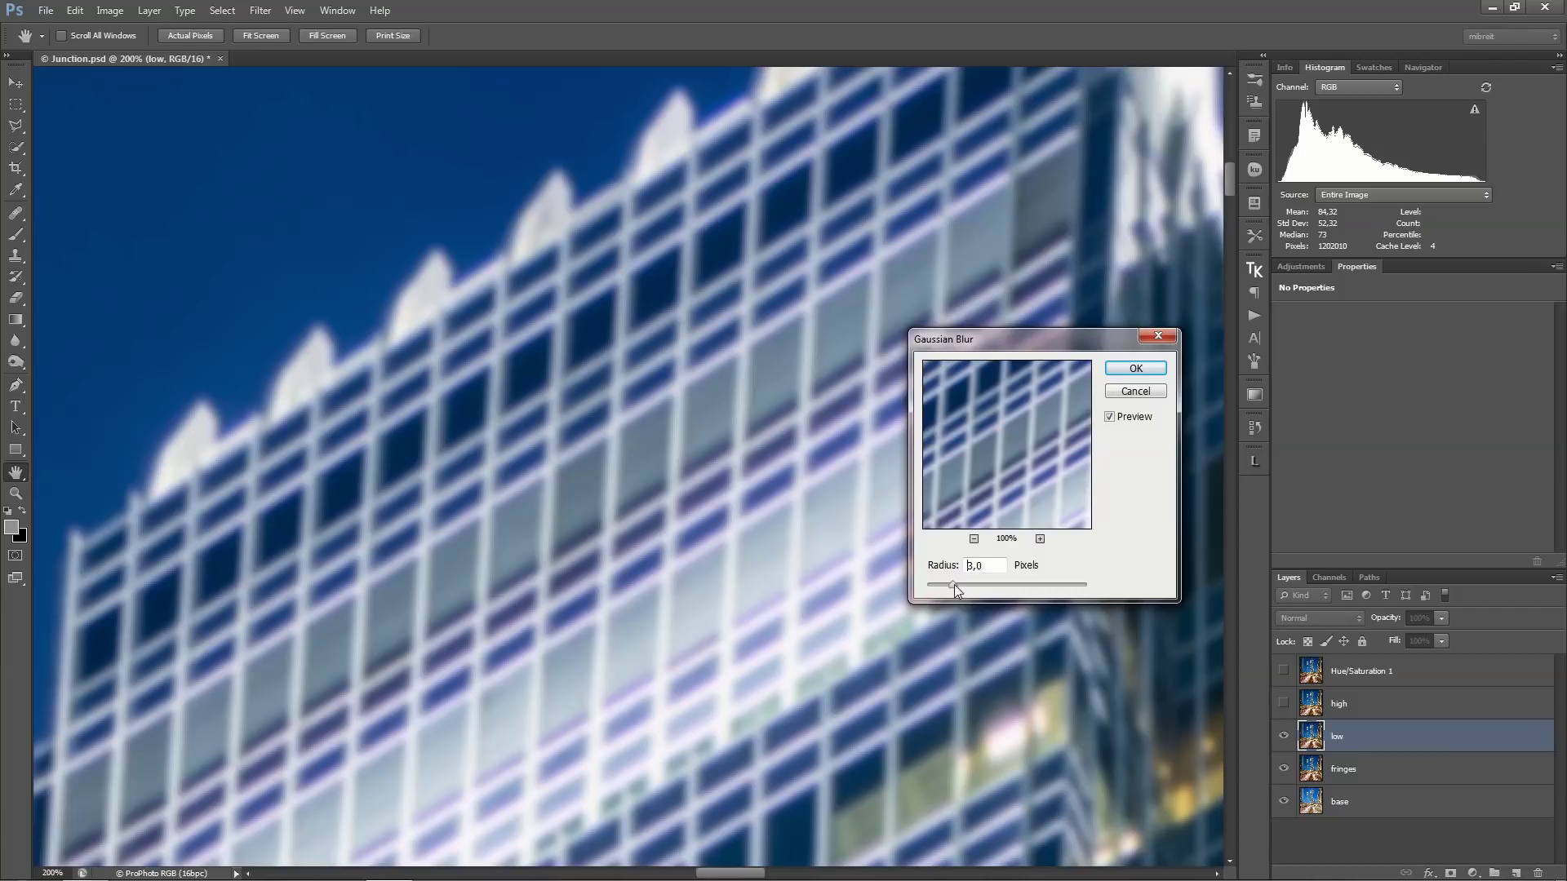
drag(953, 584, 956, 584)
click(1151, 374)
key(v)
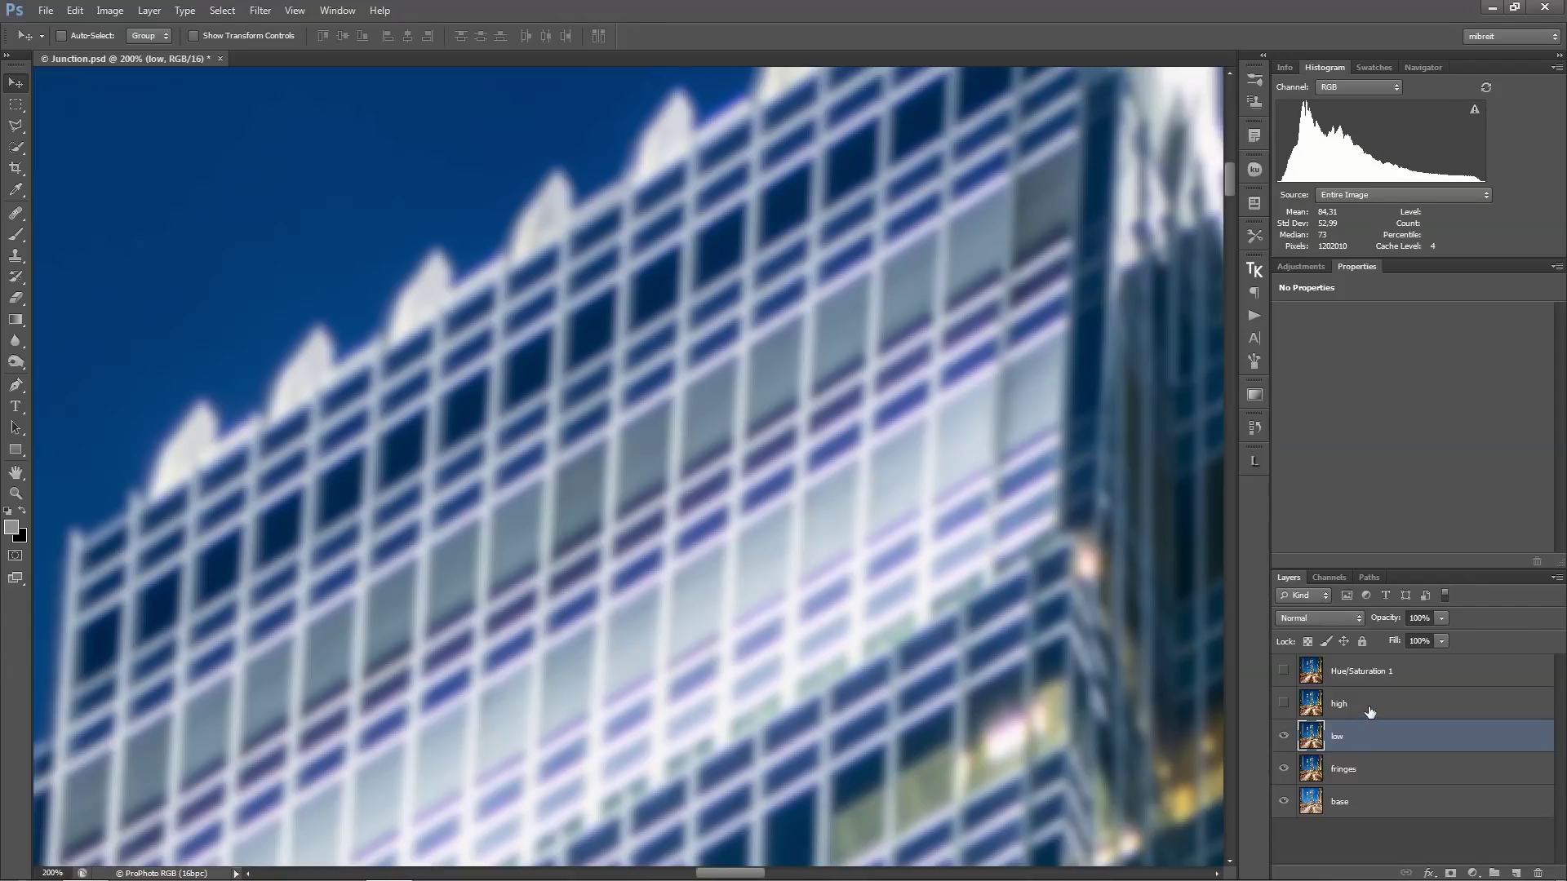
Show the high layer and Apply Image from low, inverted, Add blending, Scale 2, Offset 0.
click(1371, 713)
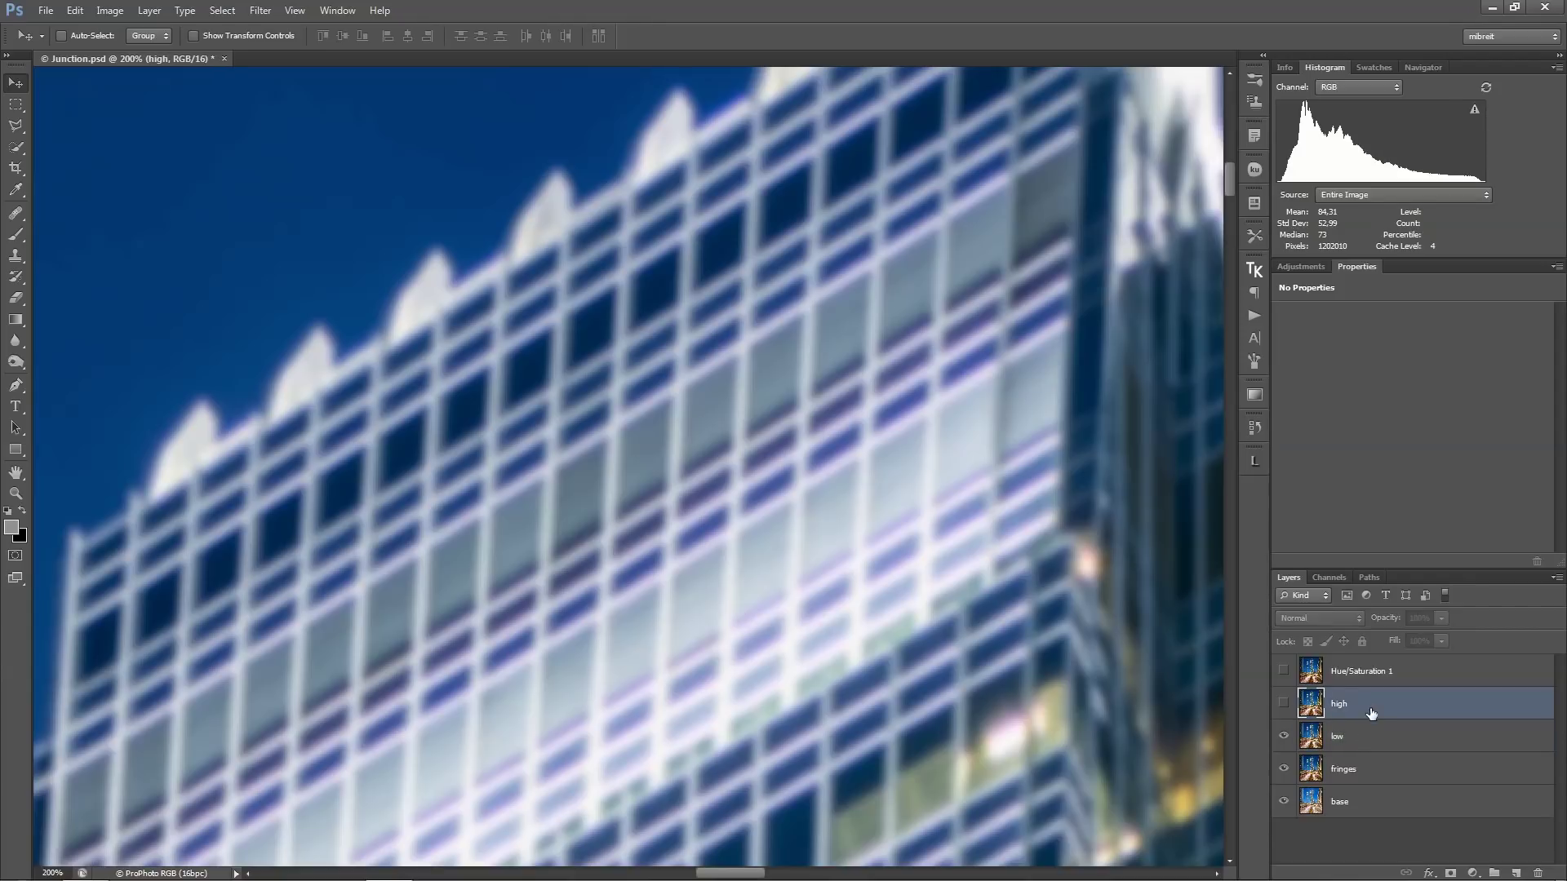
click(1284, 703)
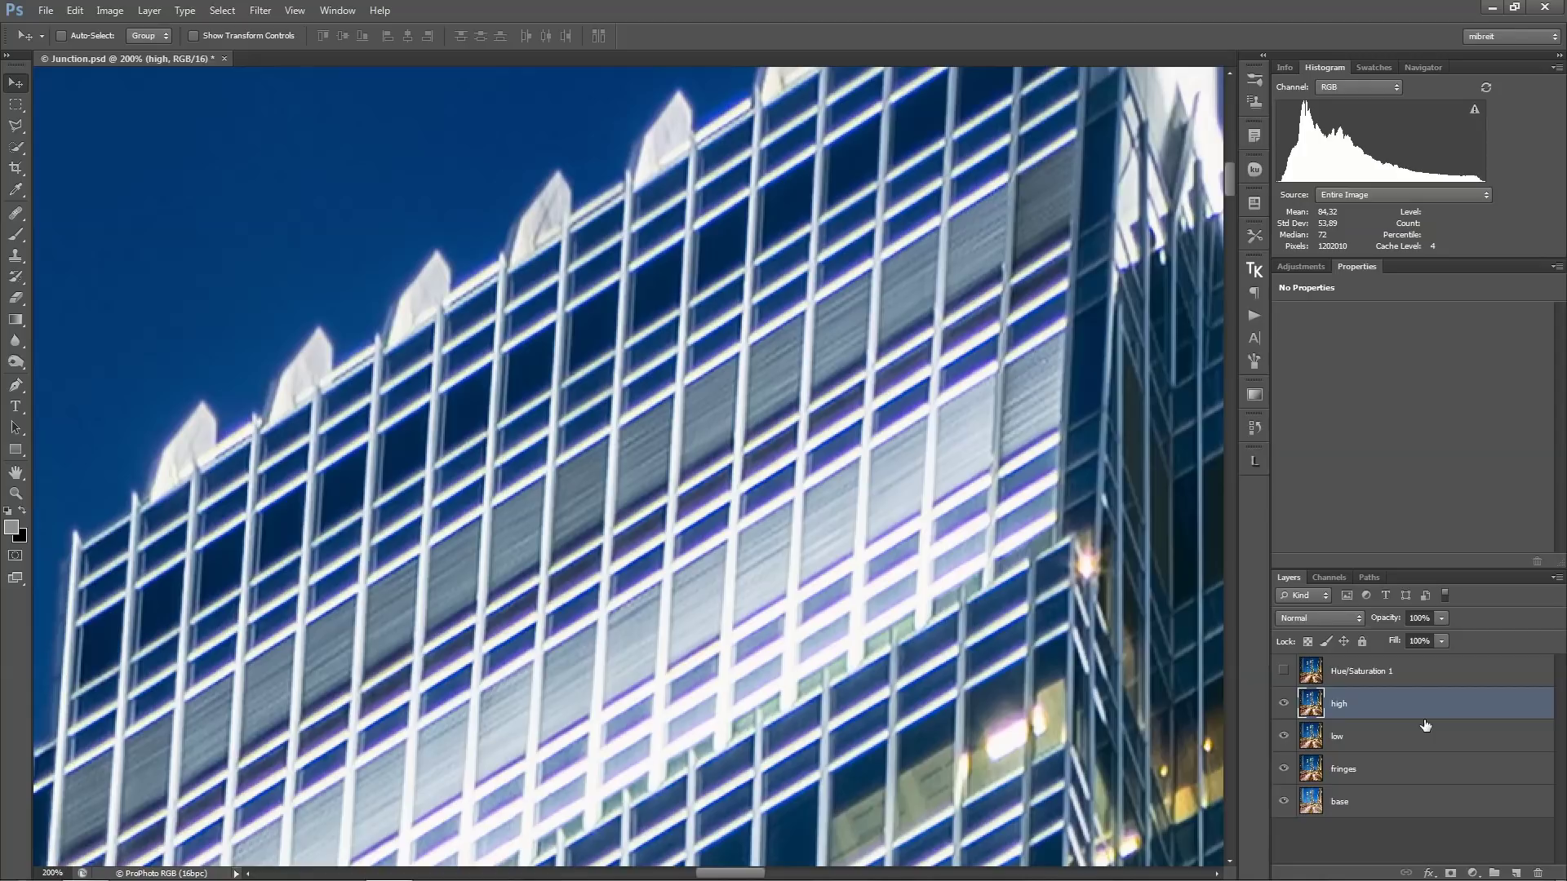
click(110, 10)
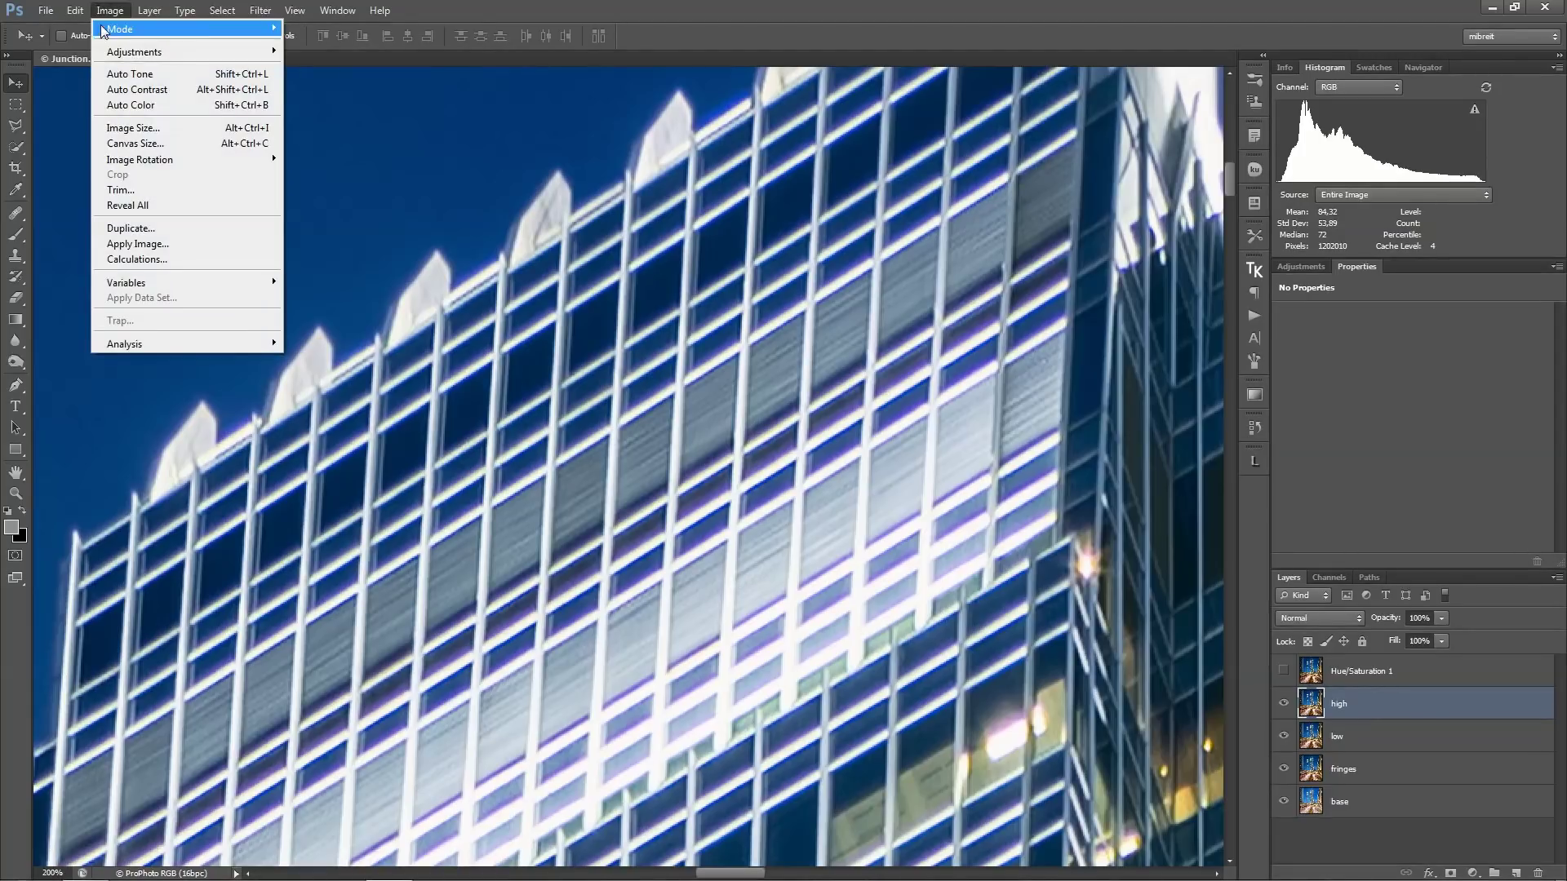
click(141, 243)
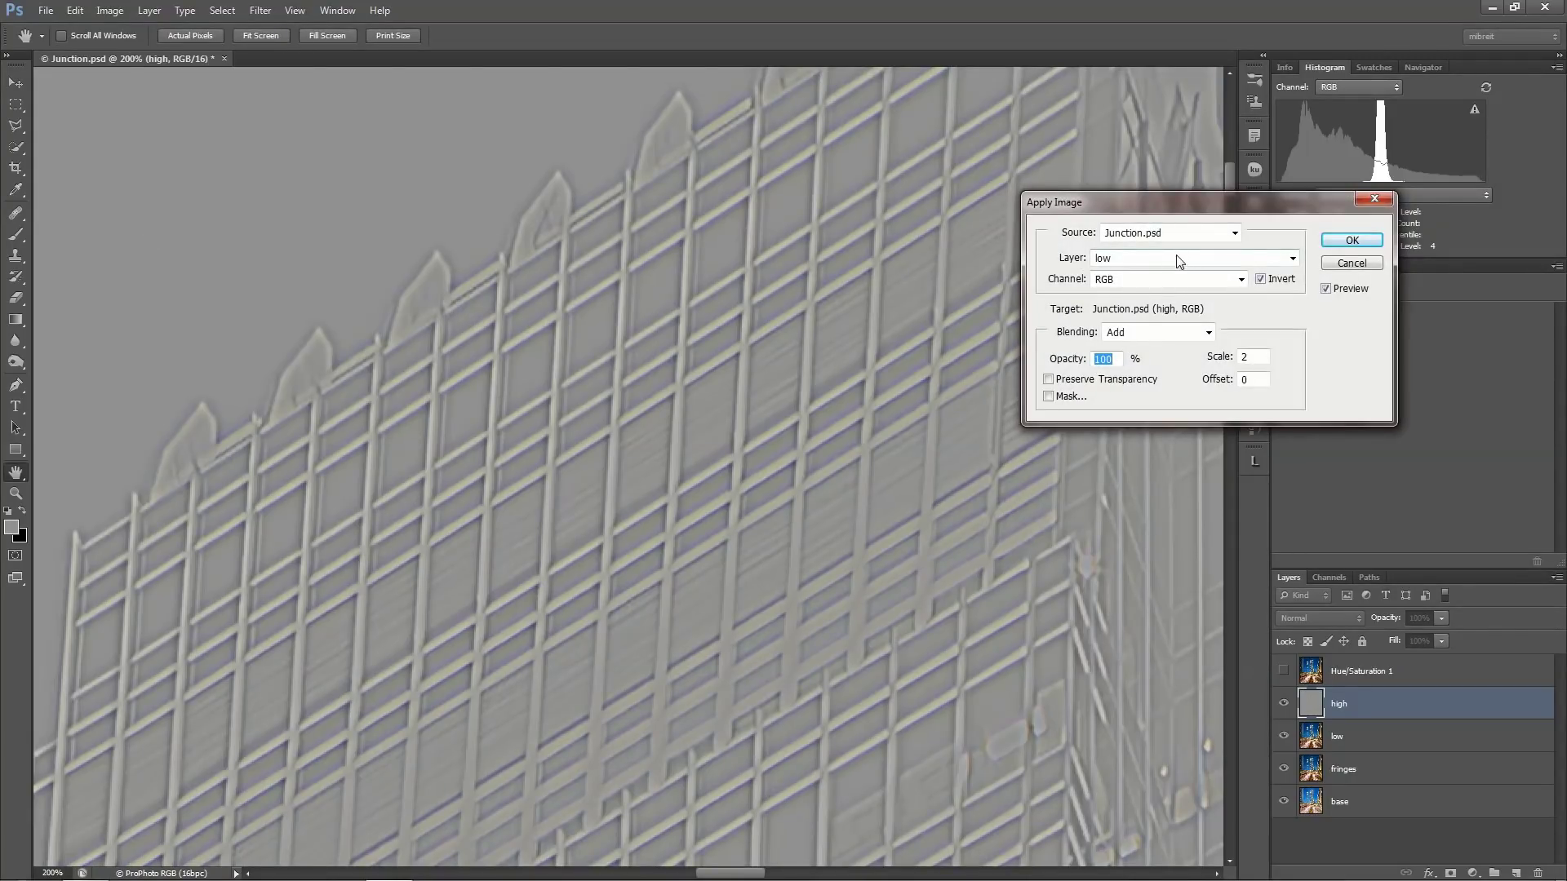
click(1289, 258)
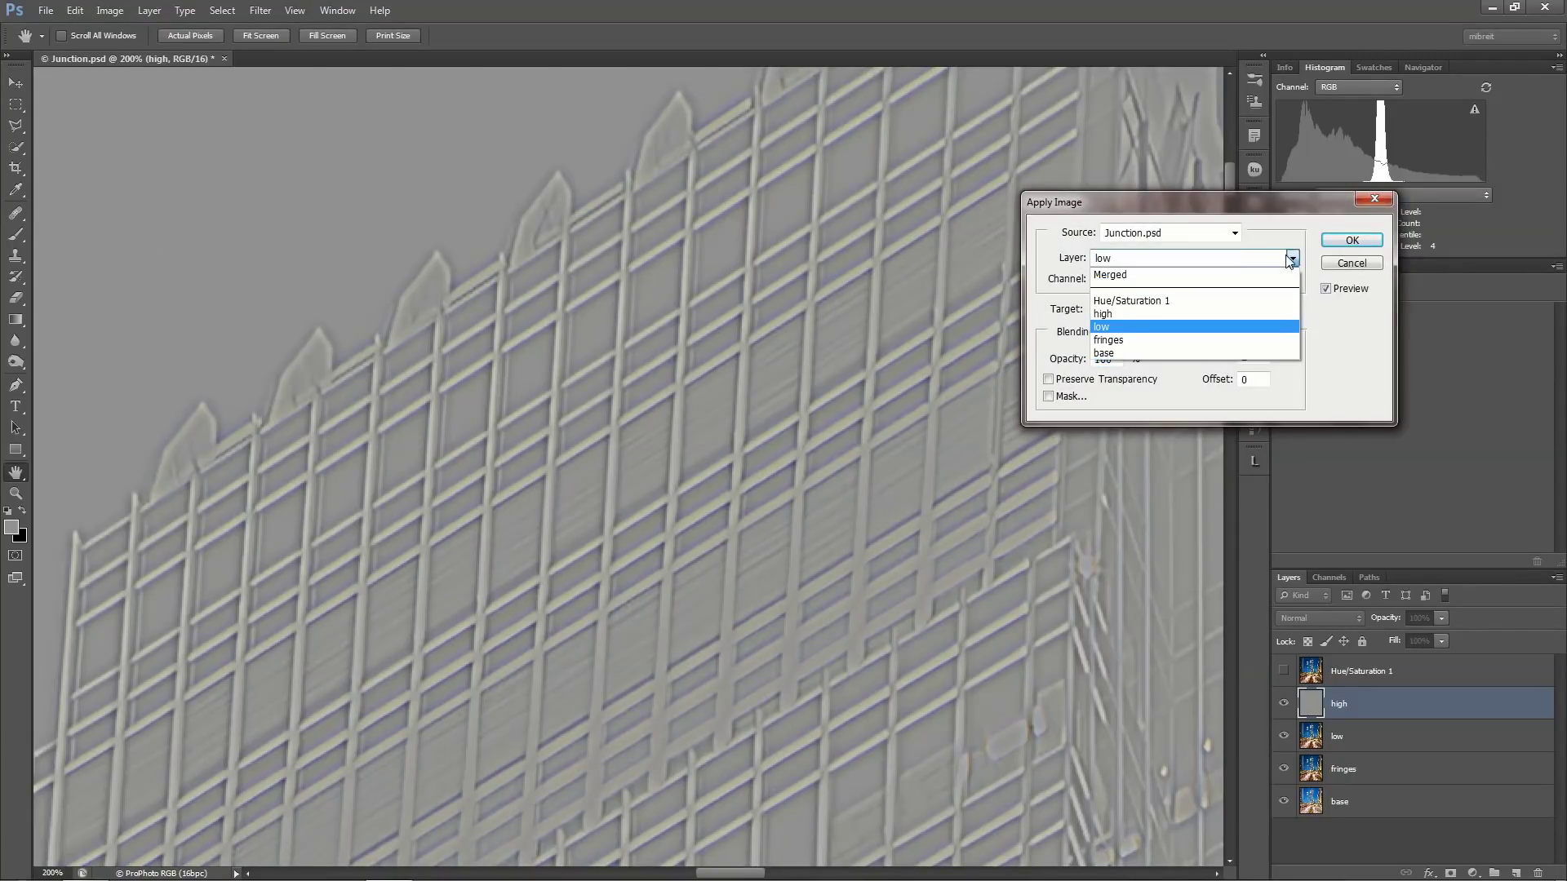
click(1134, 328)
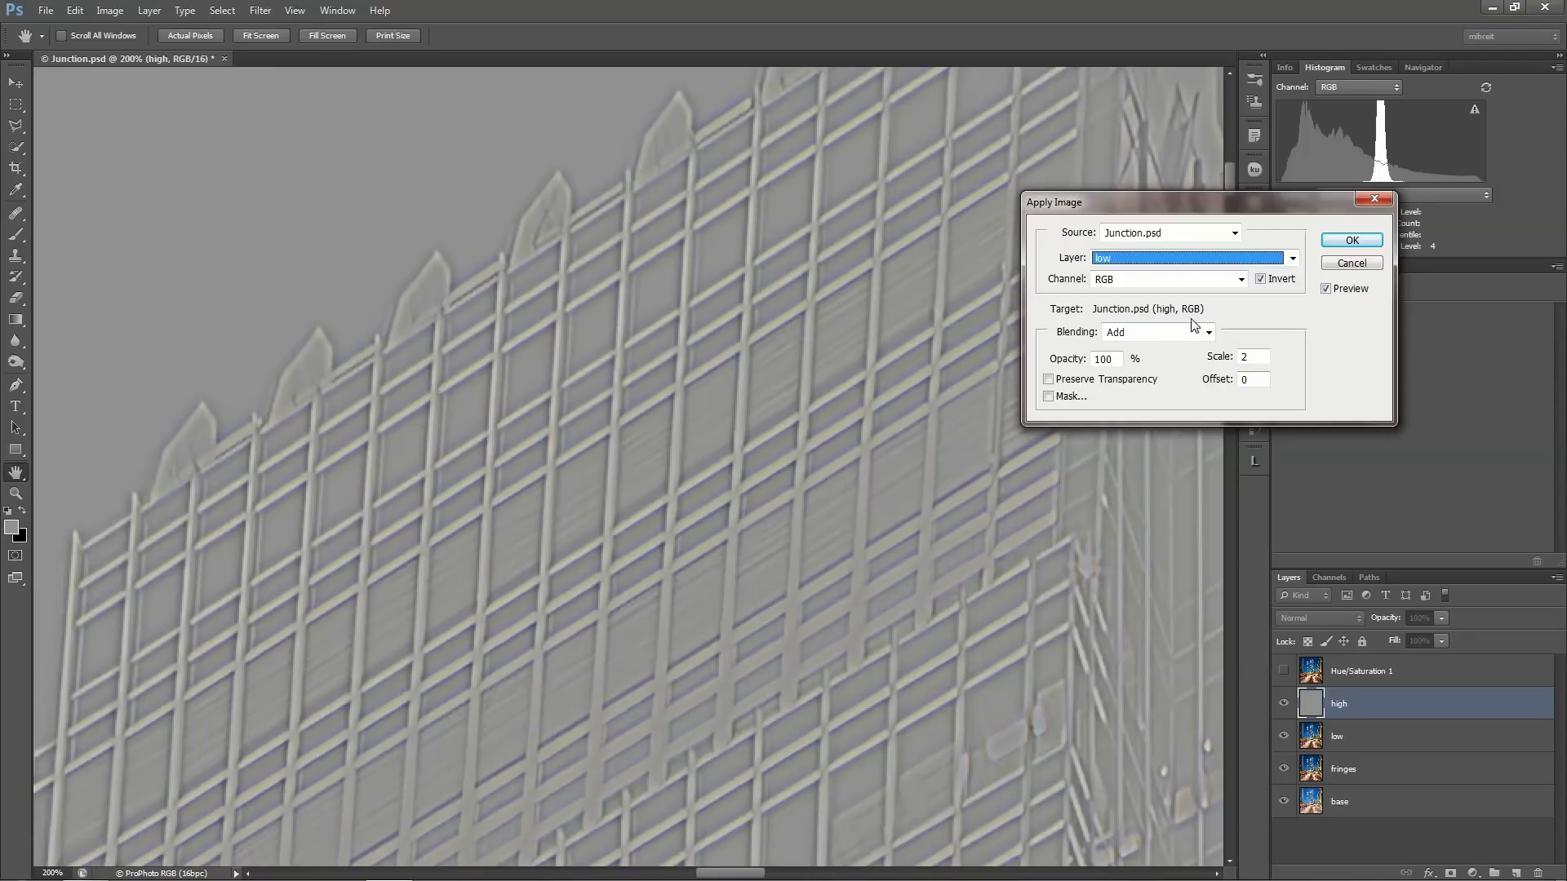
click(1260, 279)
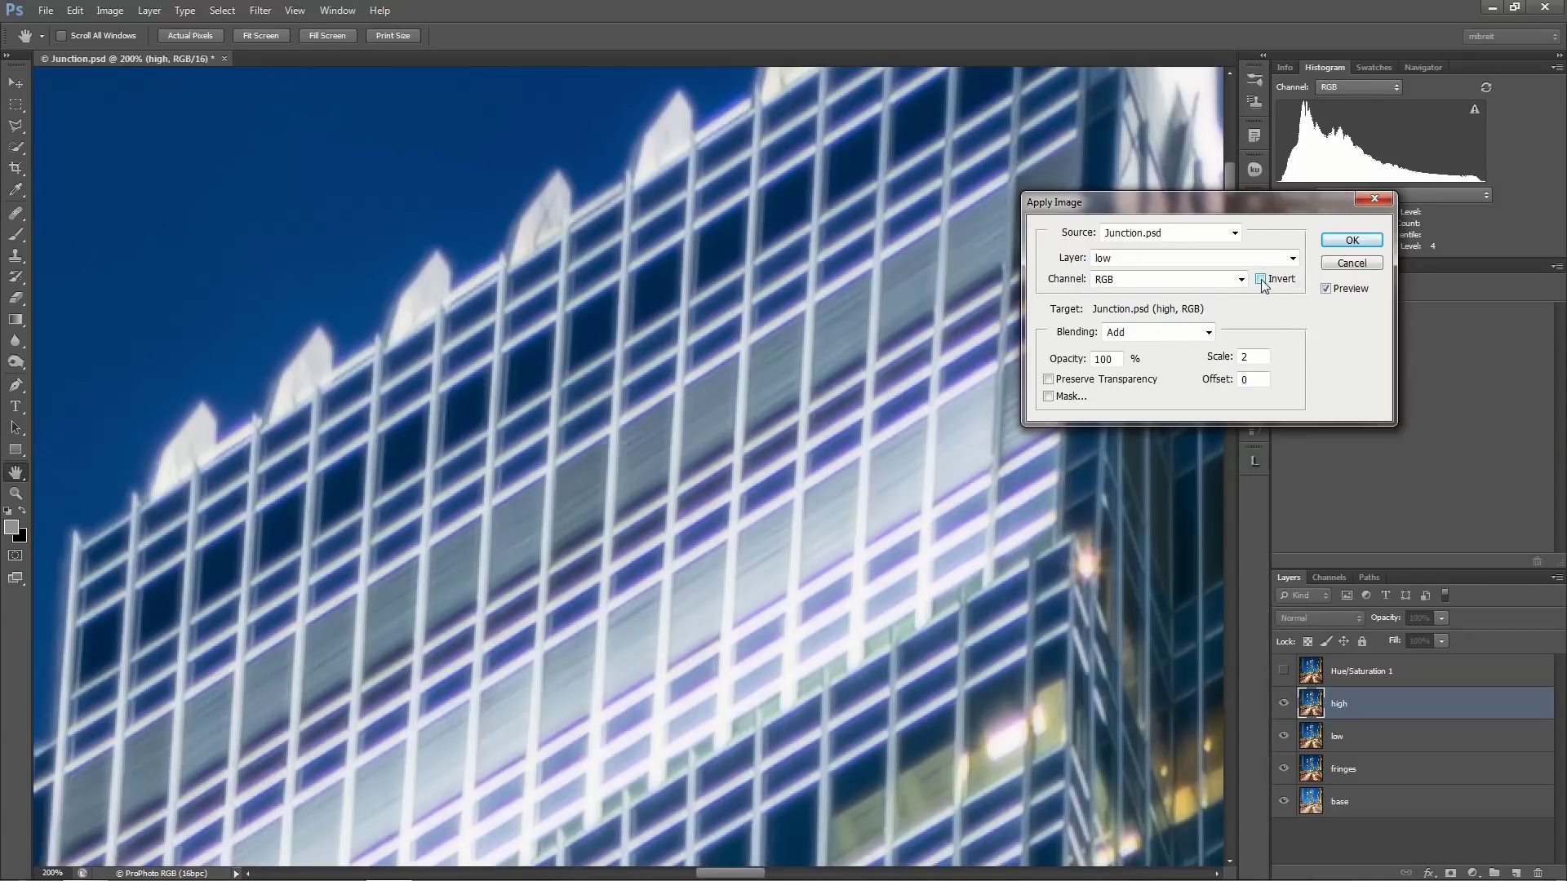
click(1259, 279)
click(1208, 332)
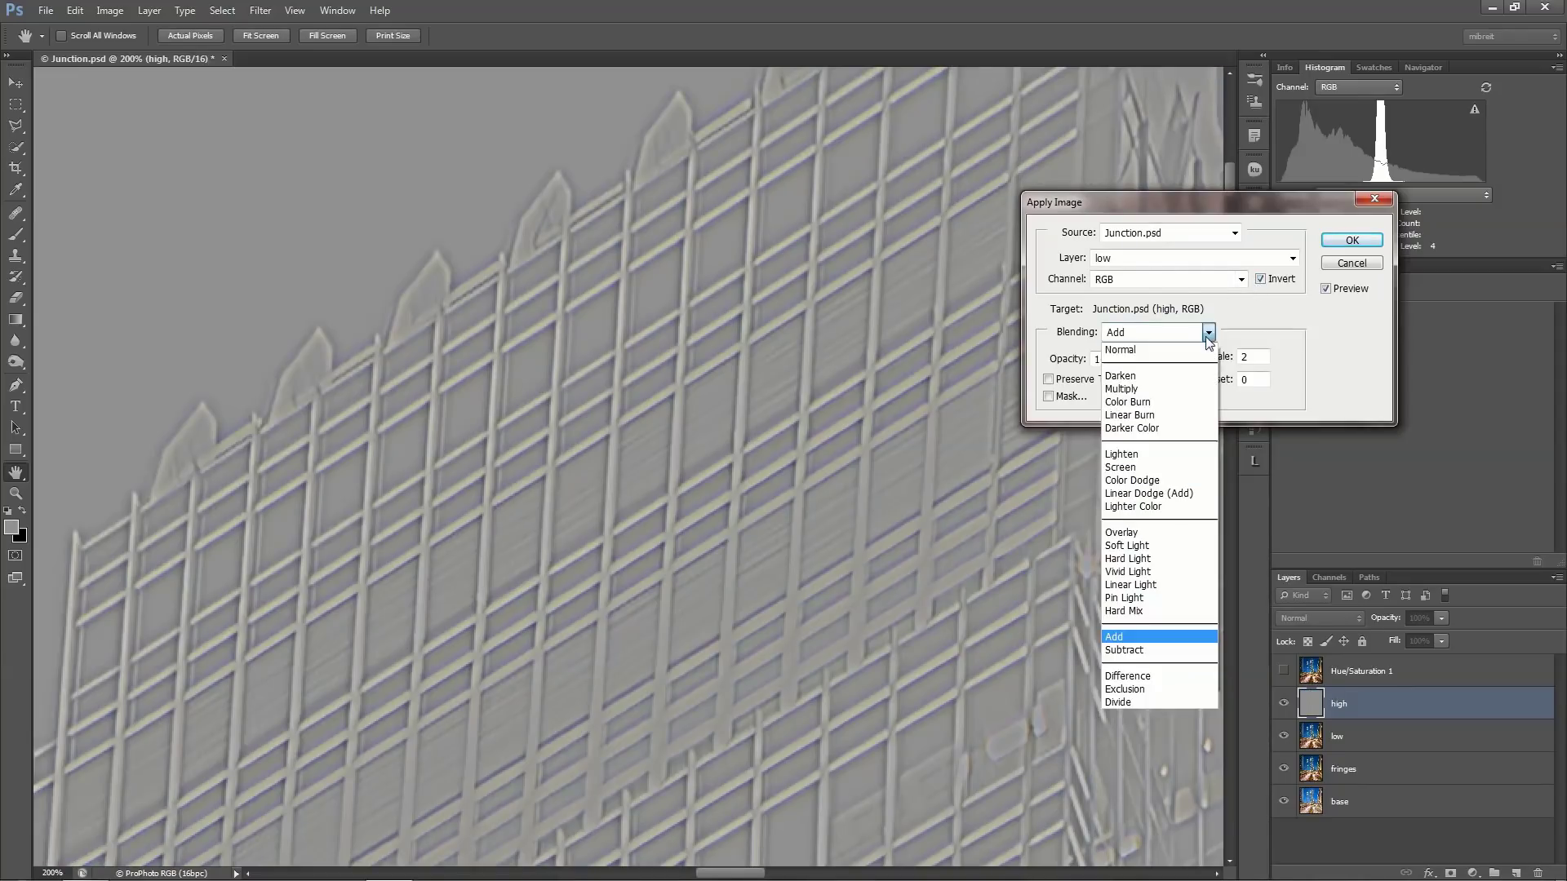
click(1149, 638)
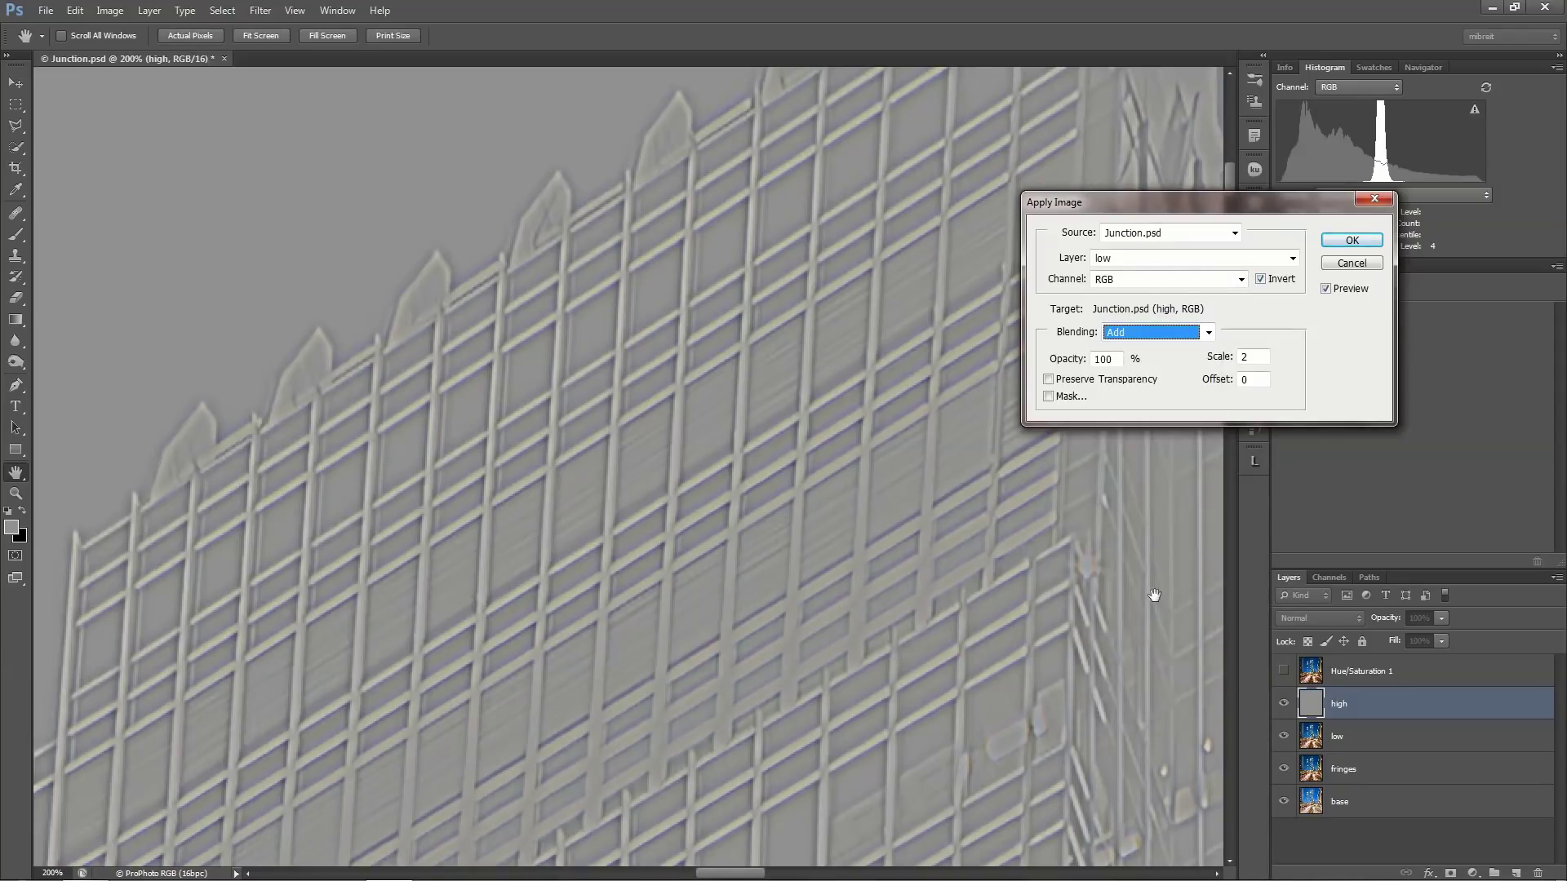
click(1253, 355)
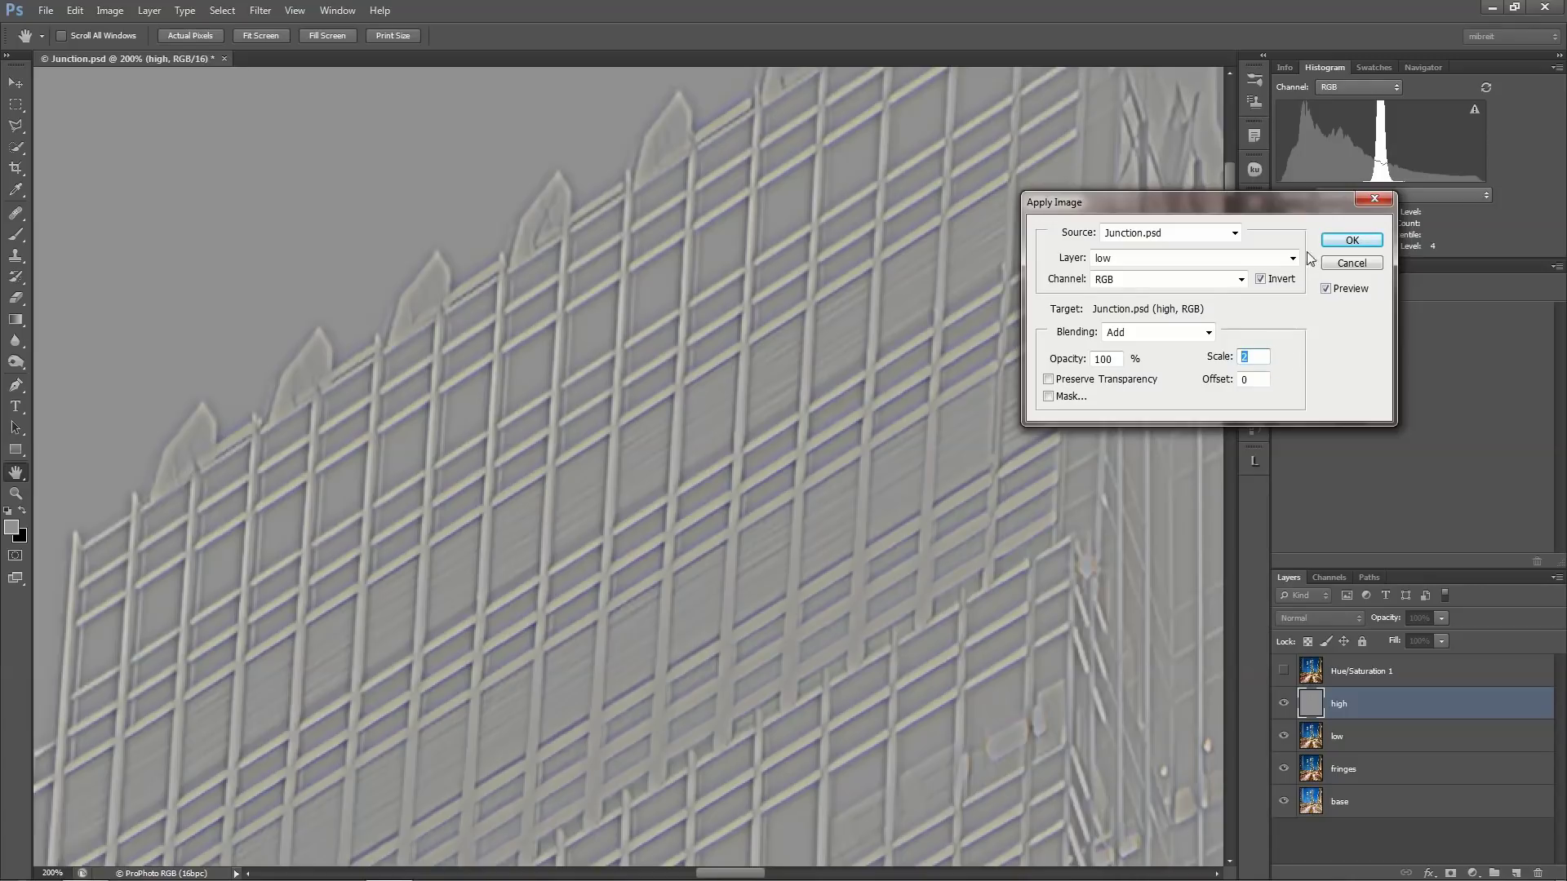
click(1350, 240)
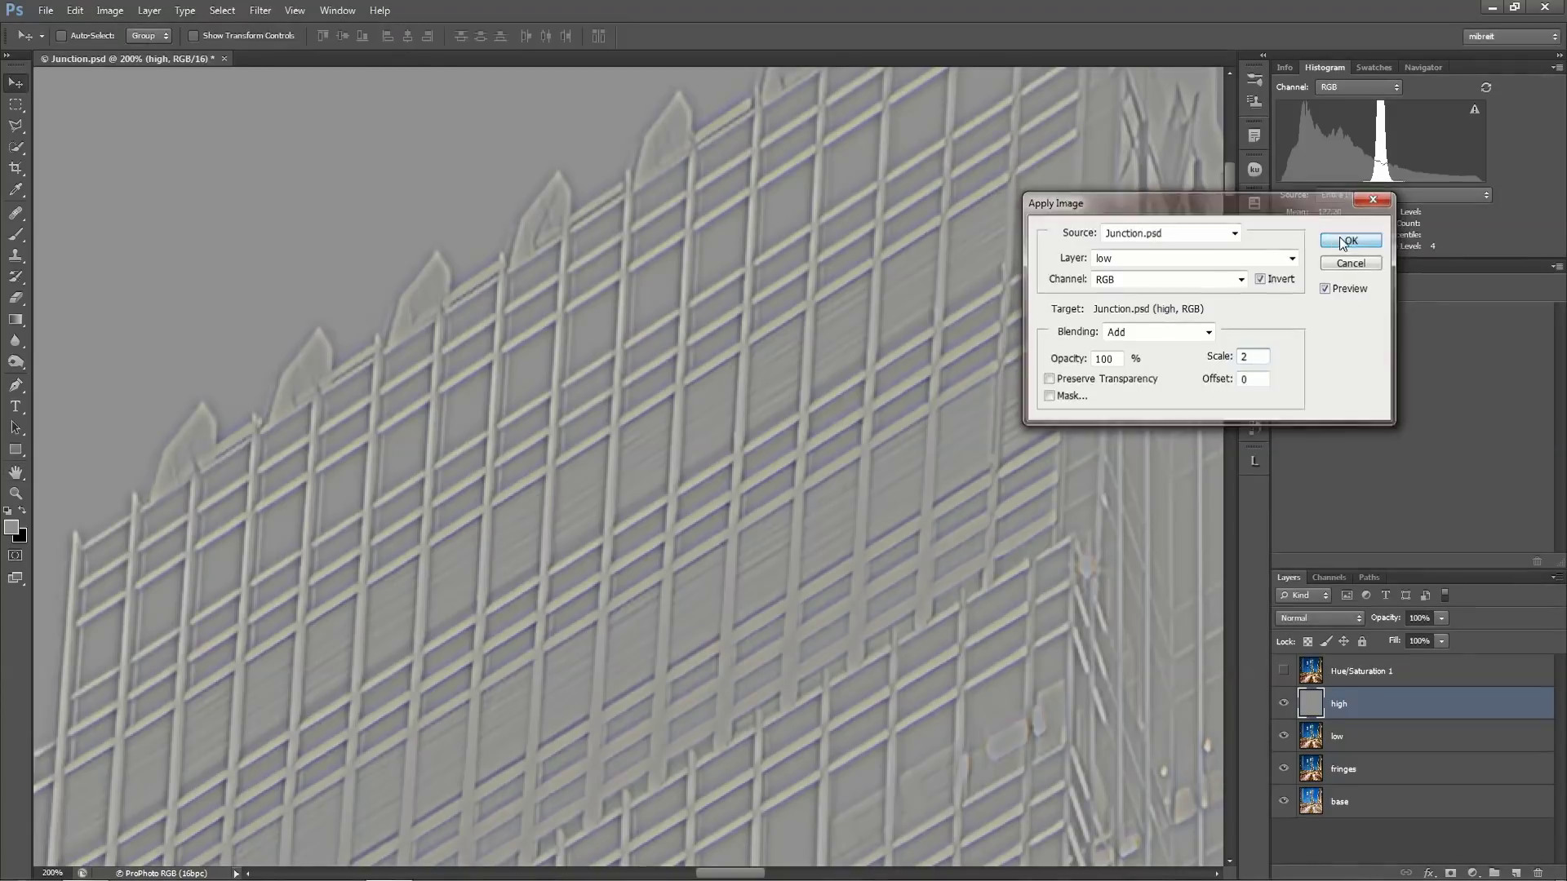
Set the high layer to Linear Light, compare against fringes alone, and view the tower at 100%.
click(1344, 617)
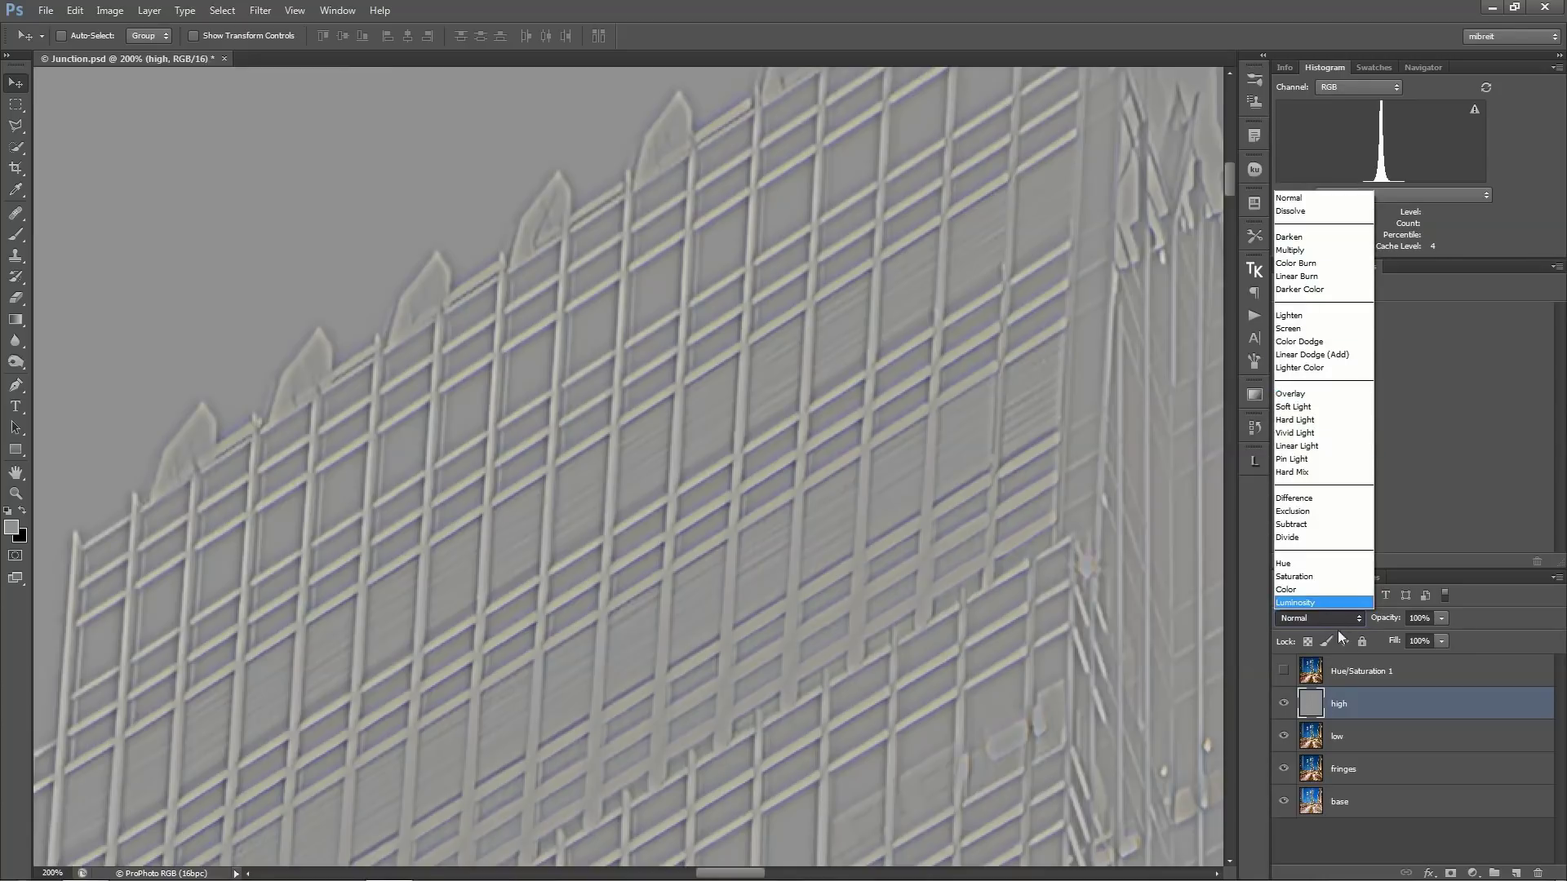
click(1305, 446)
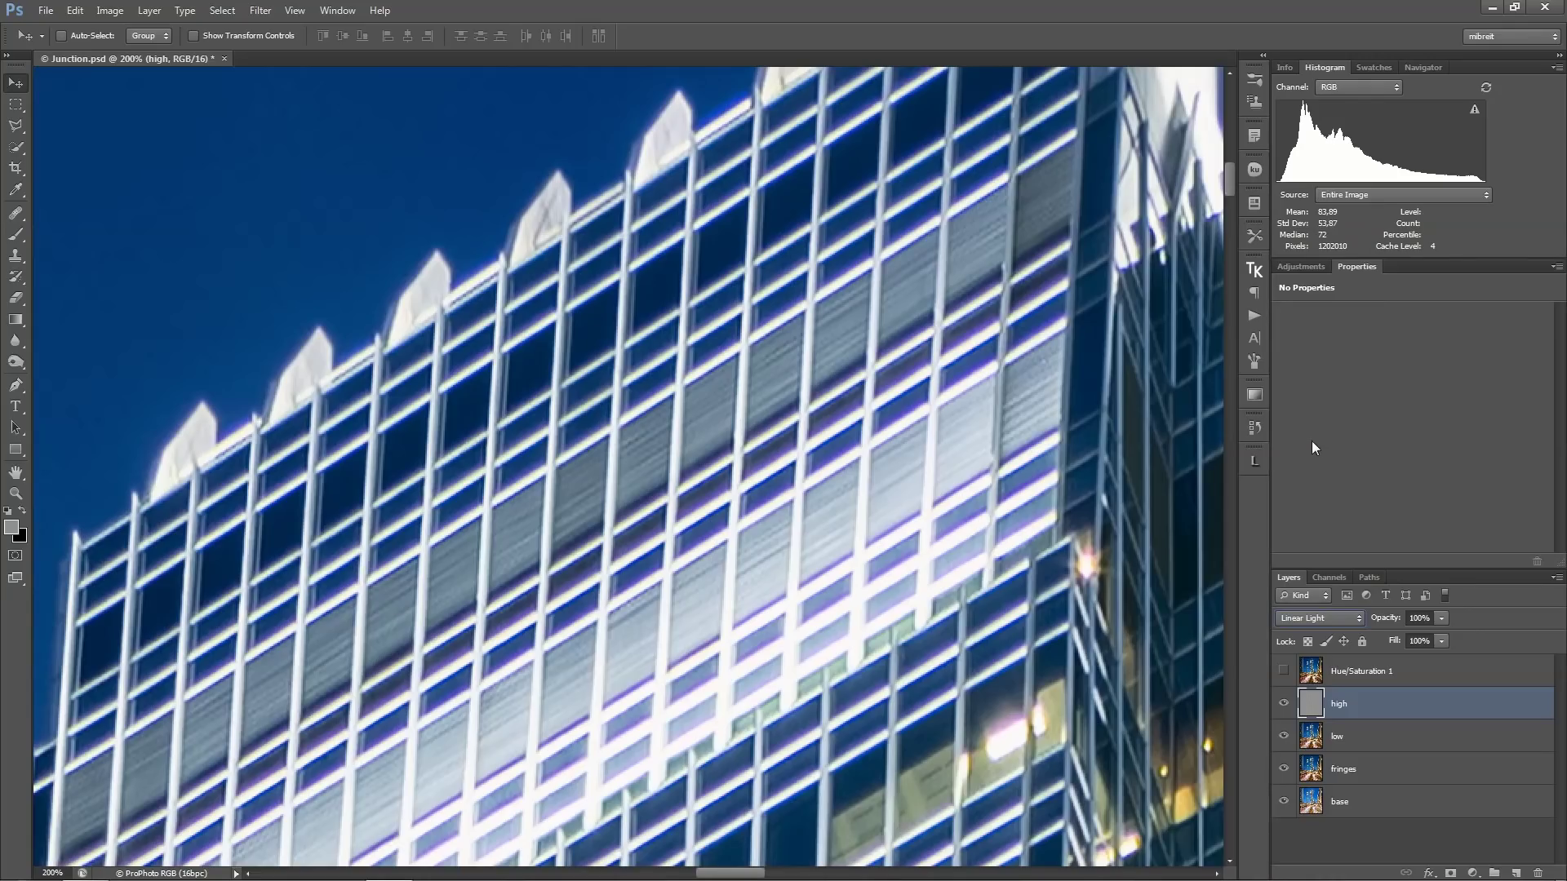
key(alt)
alt+click(1283, 769)
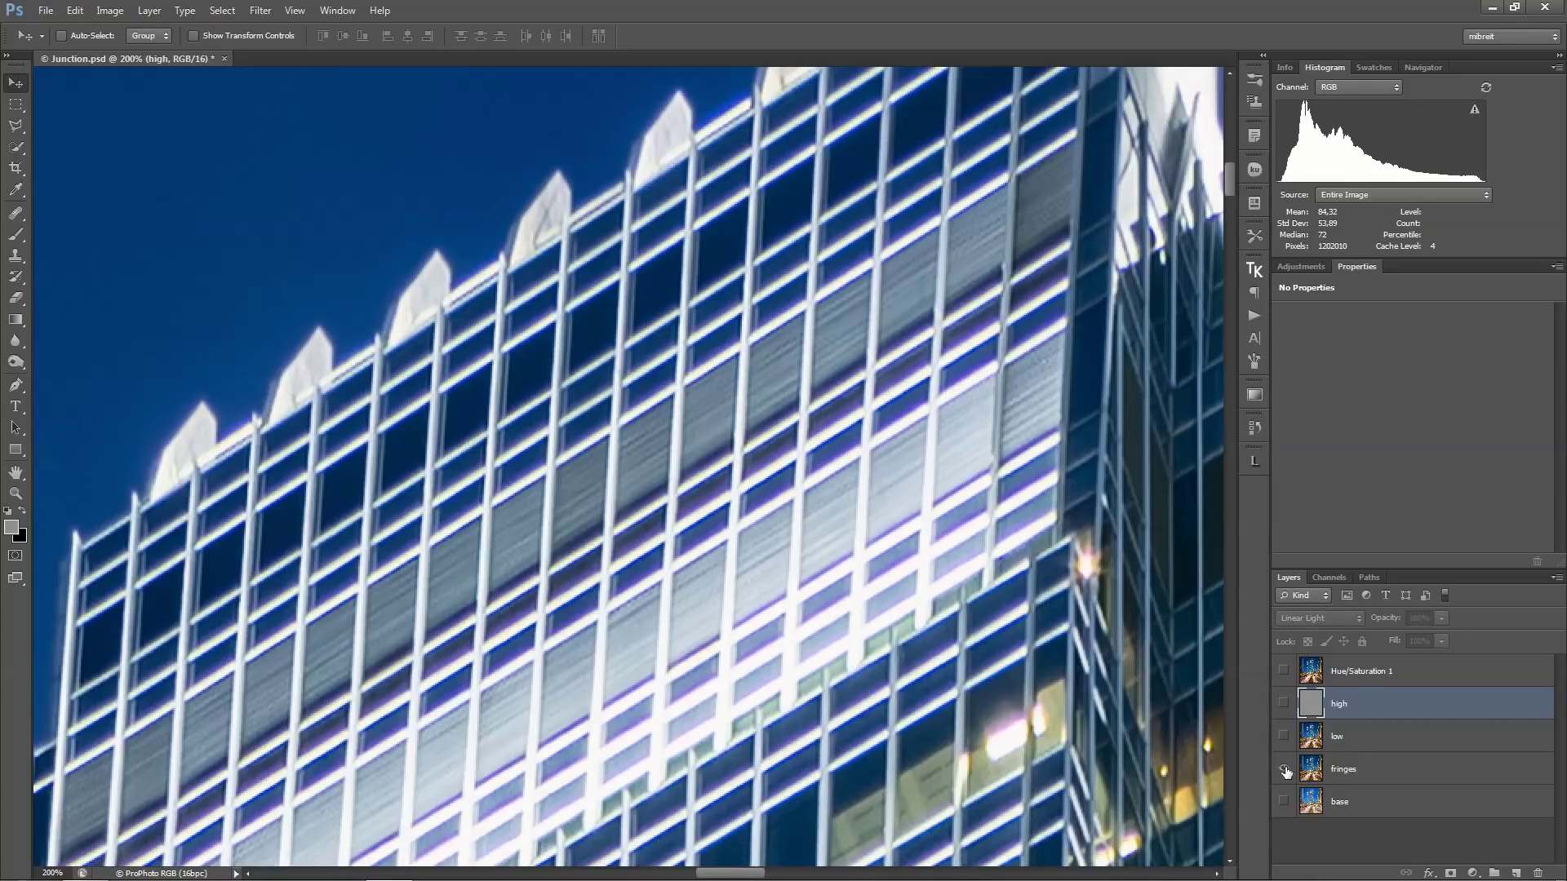
alt+click(1282, 769)
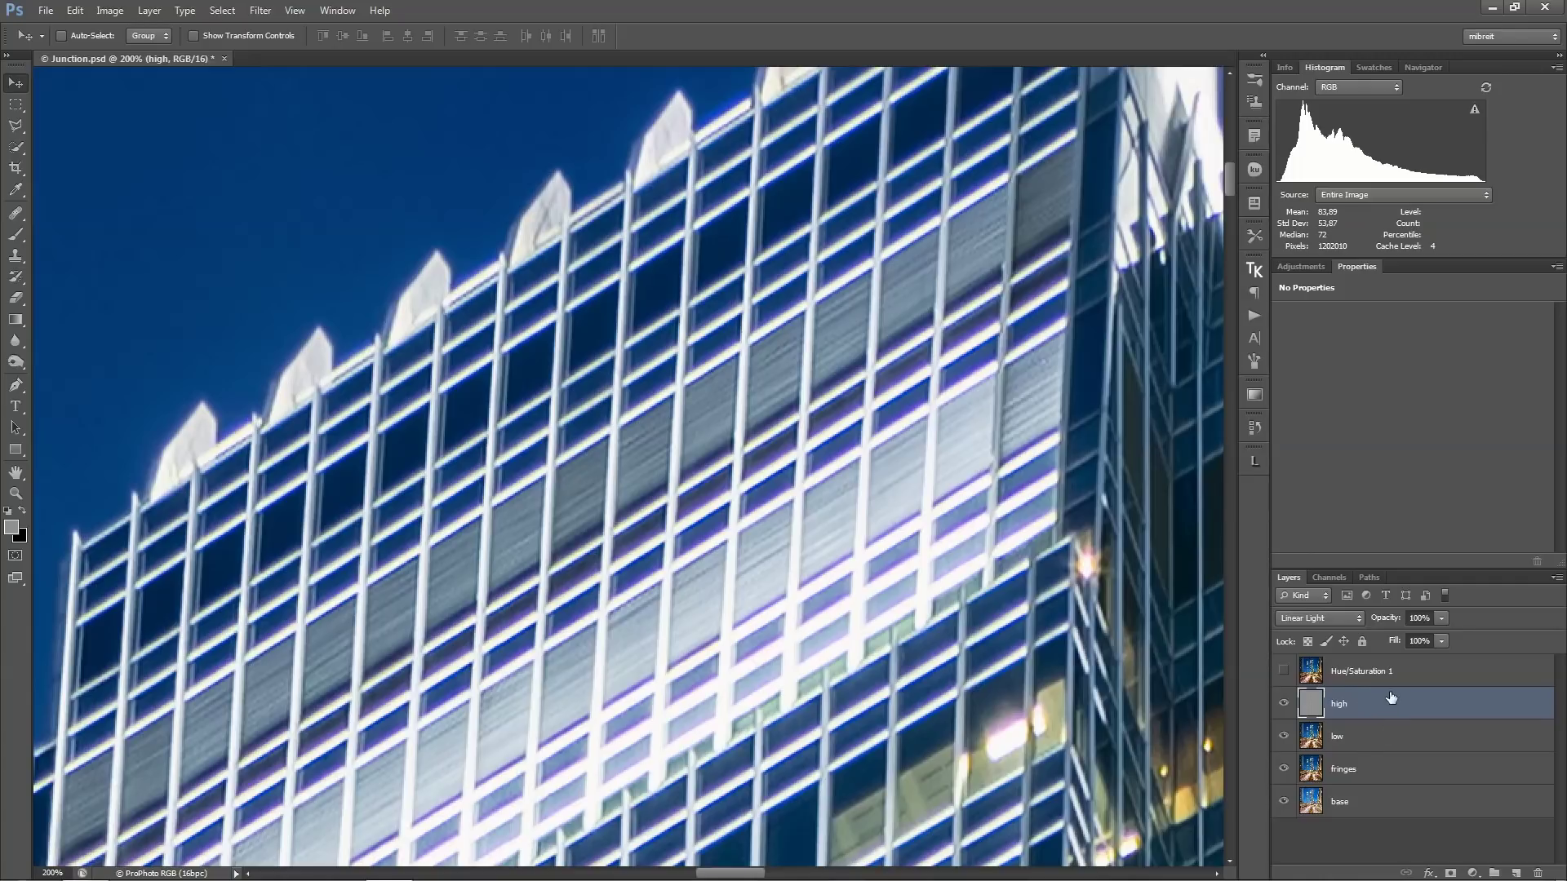
drag(836, 690, 938, 604)
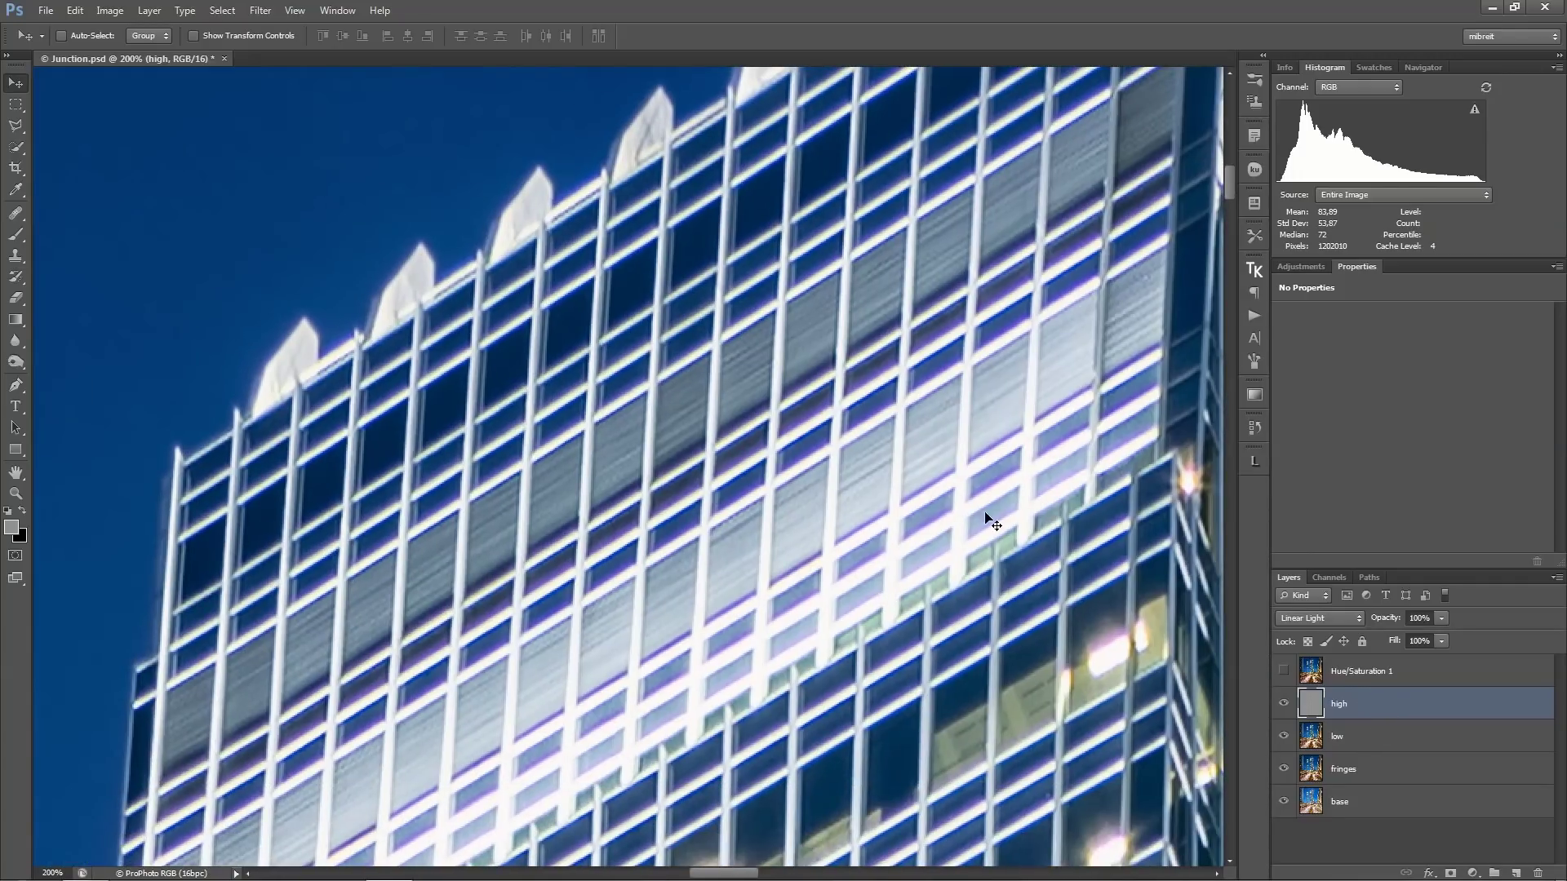
alt+click(900, 487)
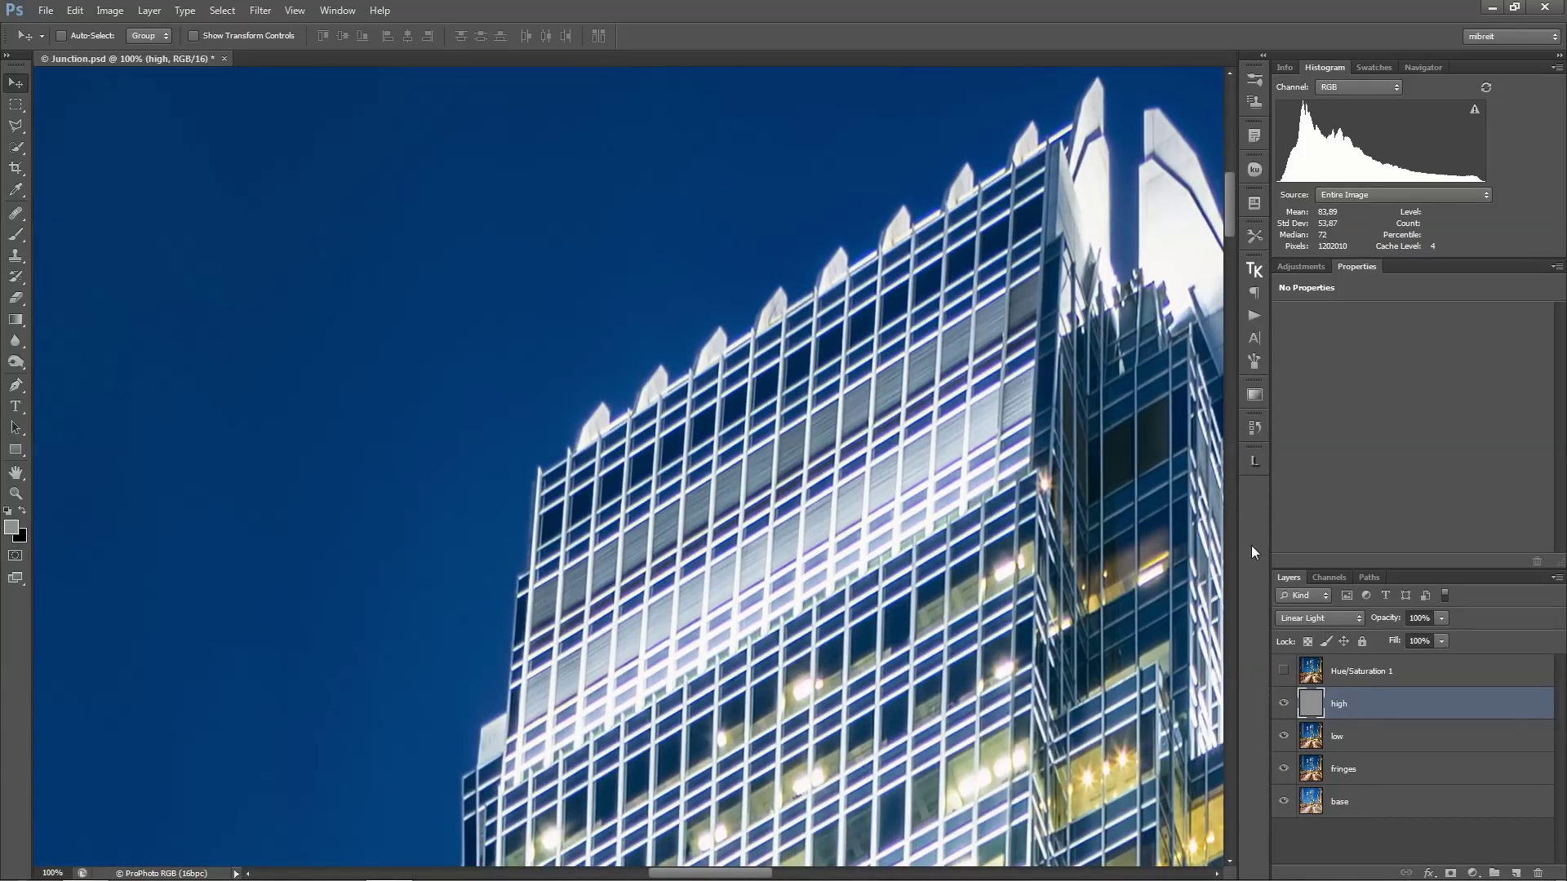
Solo the high layer so only its grey detail relief shows.
alt+click(1283, 704)
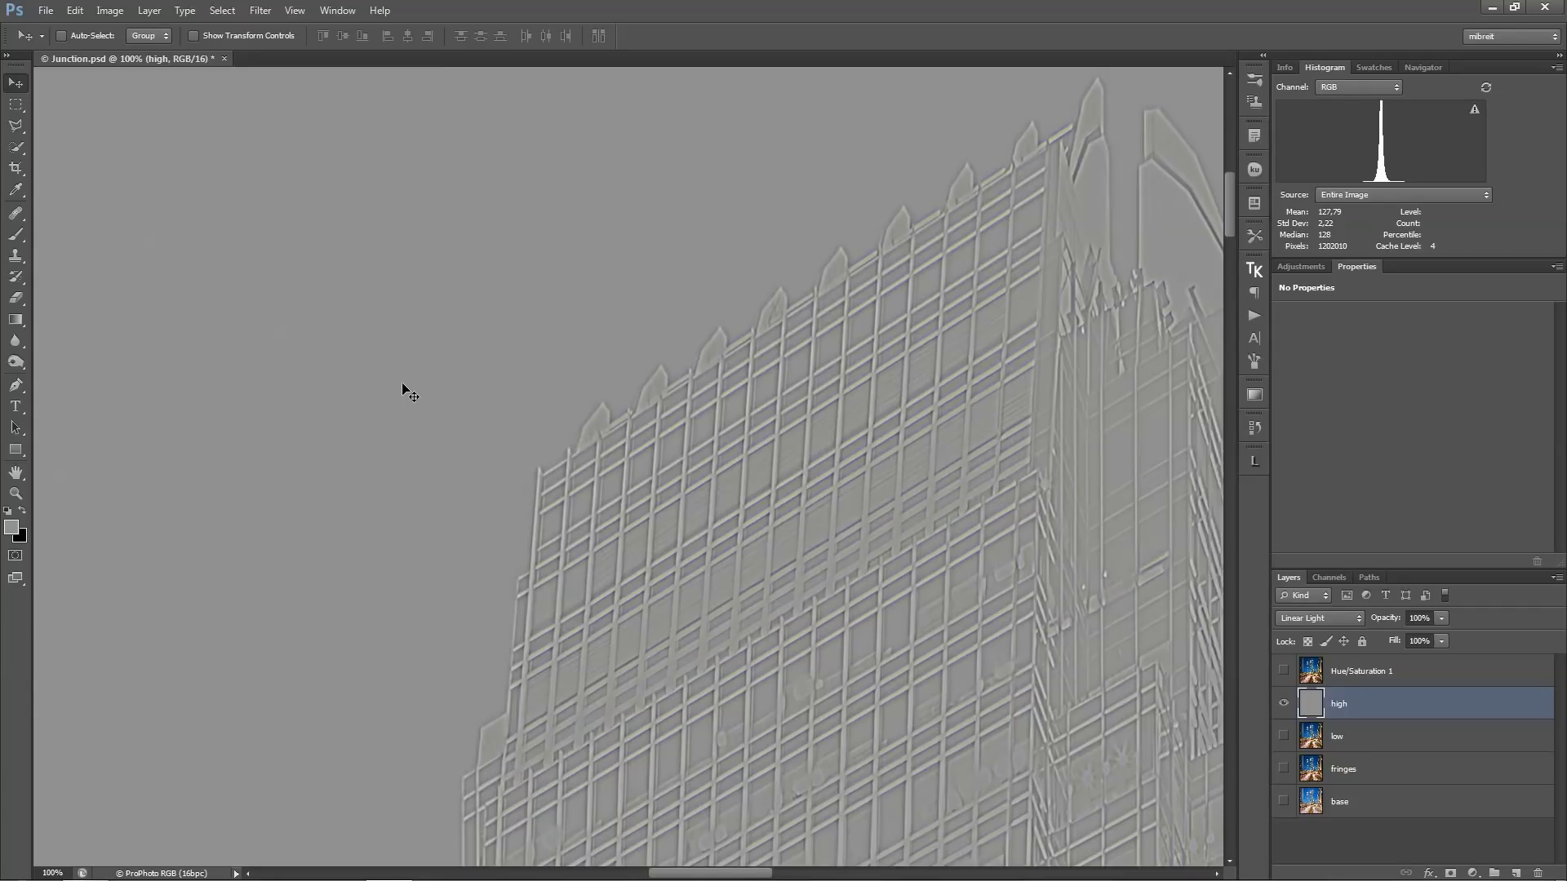
Select the Brush tool with its blending mode set to Color.
click(16, 234)
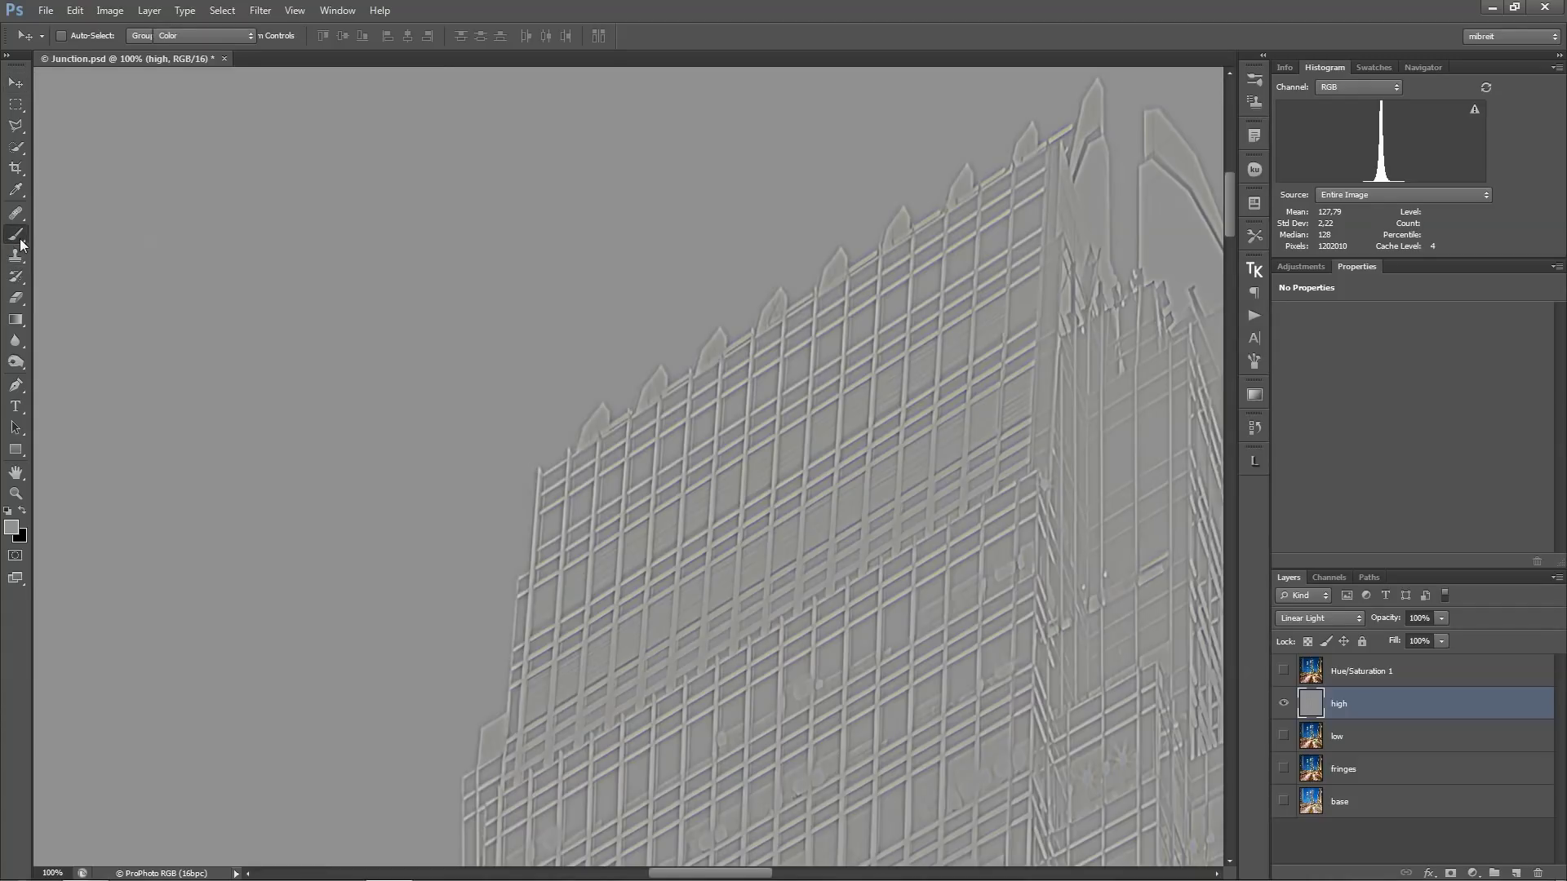
click(219, 35)
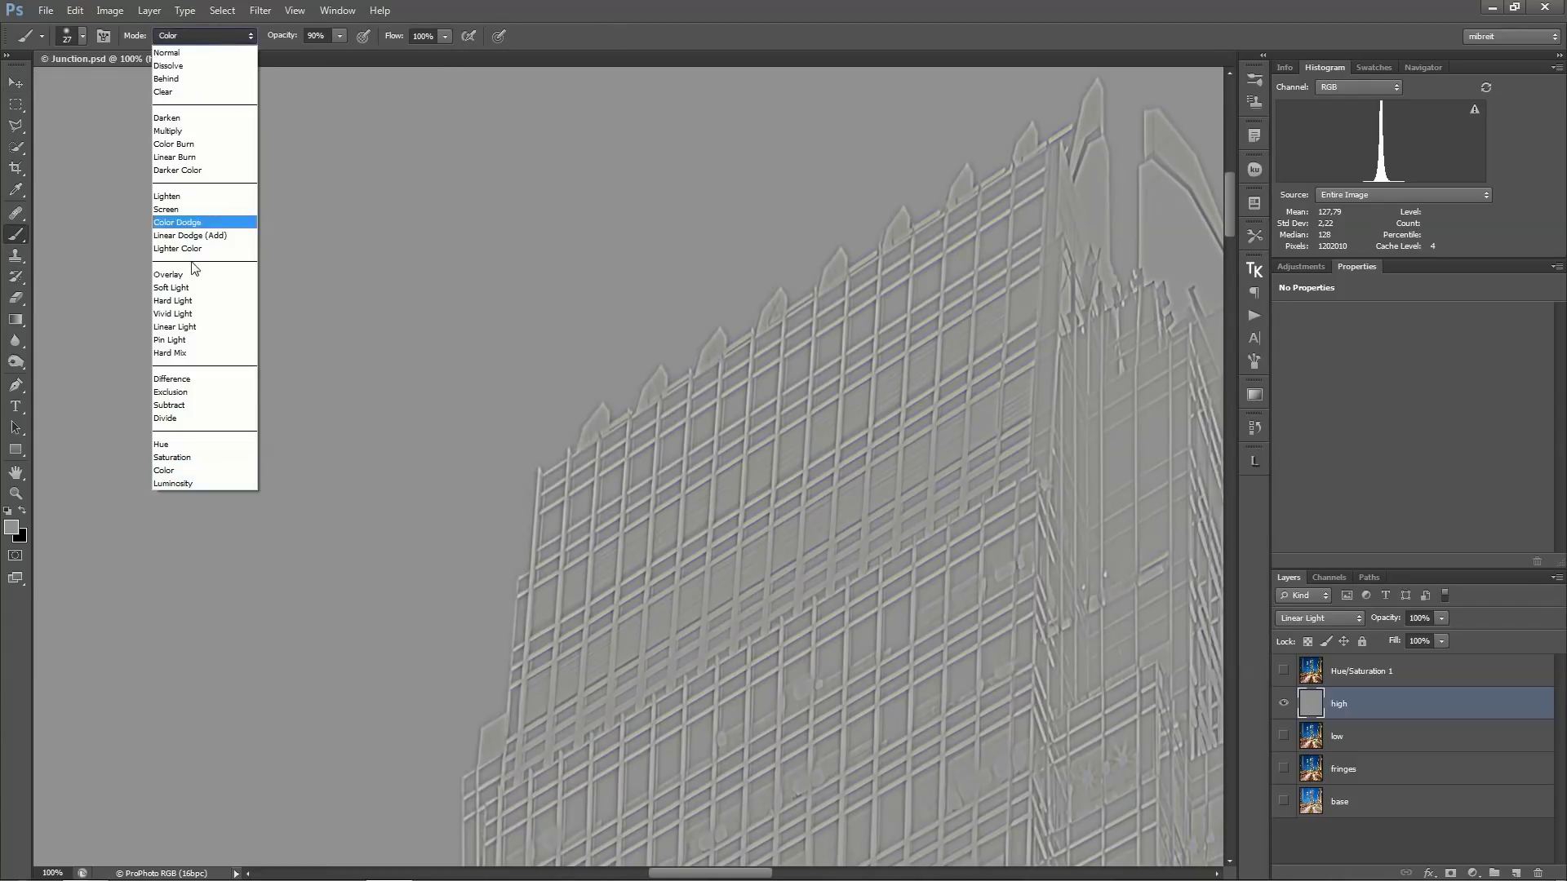
click(186, 470)
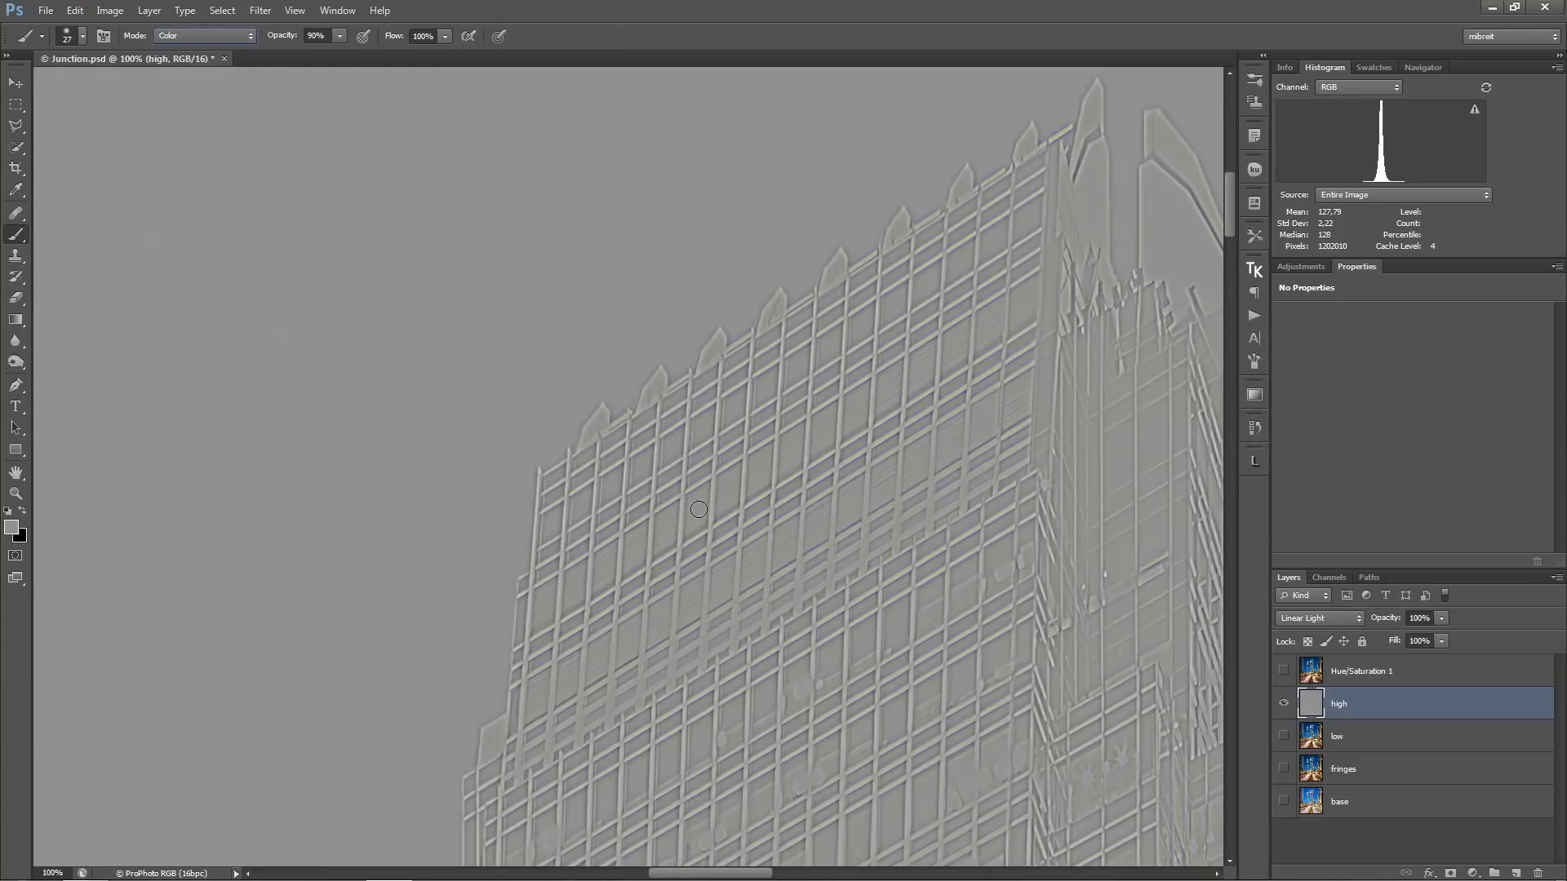
Zoom to 200% on the facade, sample the neutral grey, and set brush opacity to 100%.
ctrl+click(915, 407)
ctrl+click(910, 412)
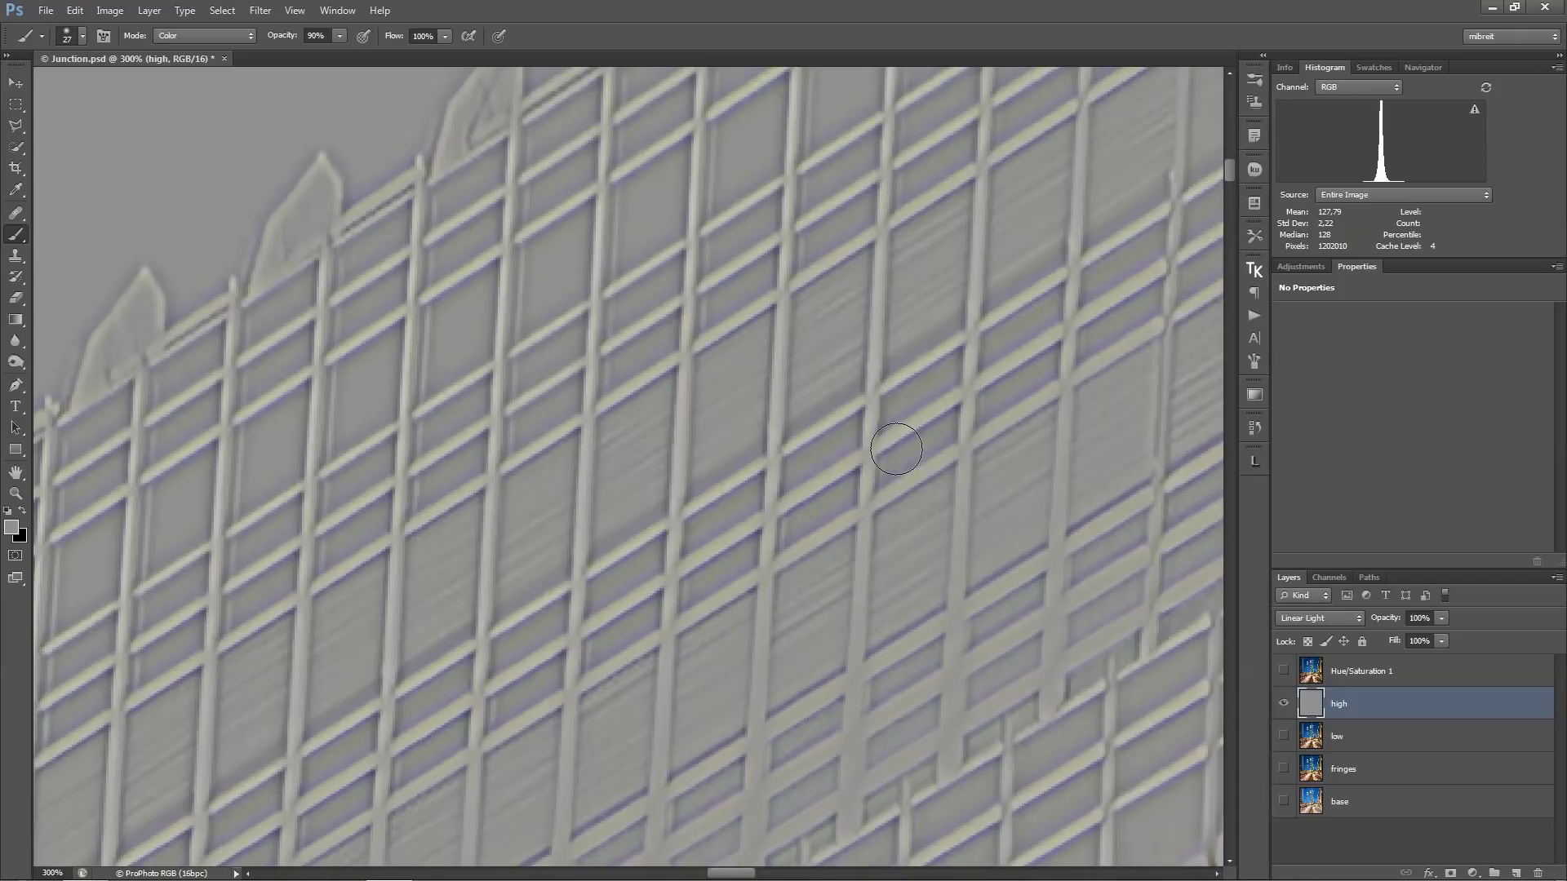
ctrl+alt+click(898, 452)
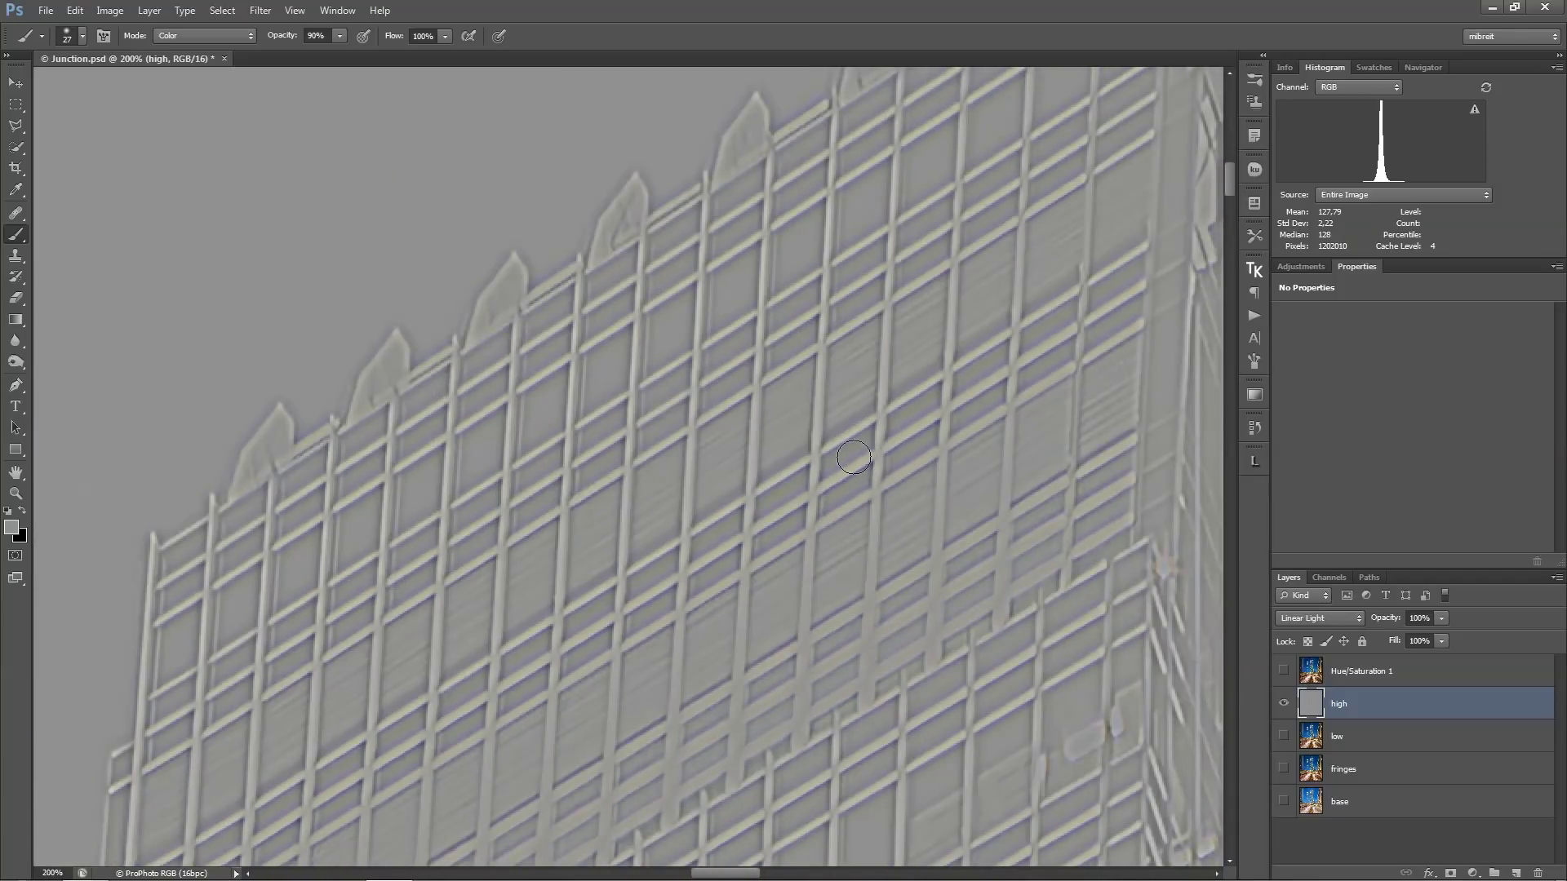
alt+click(833, 522)
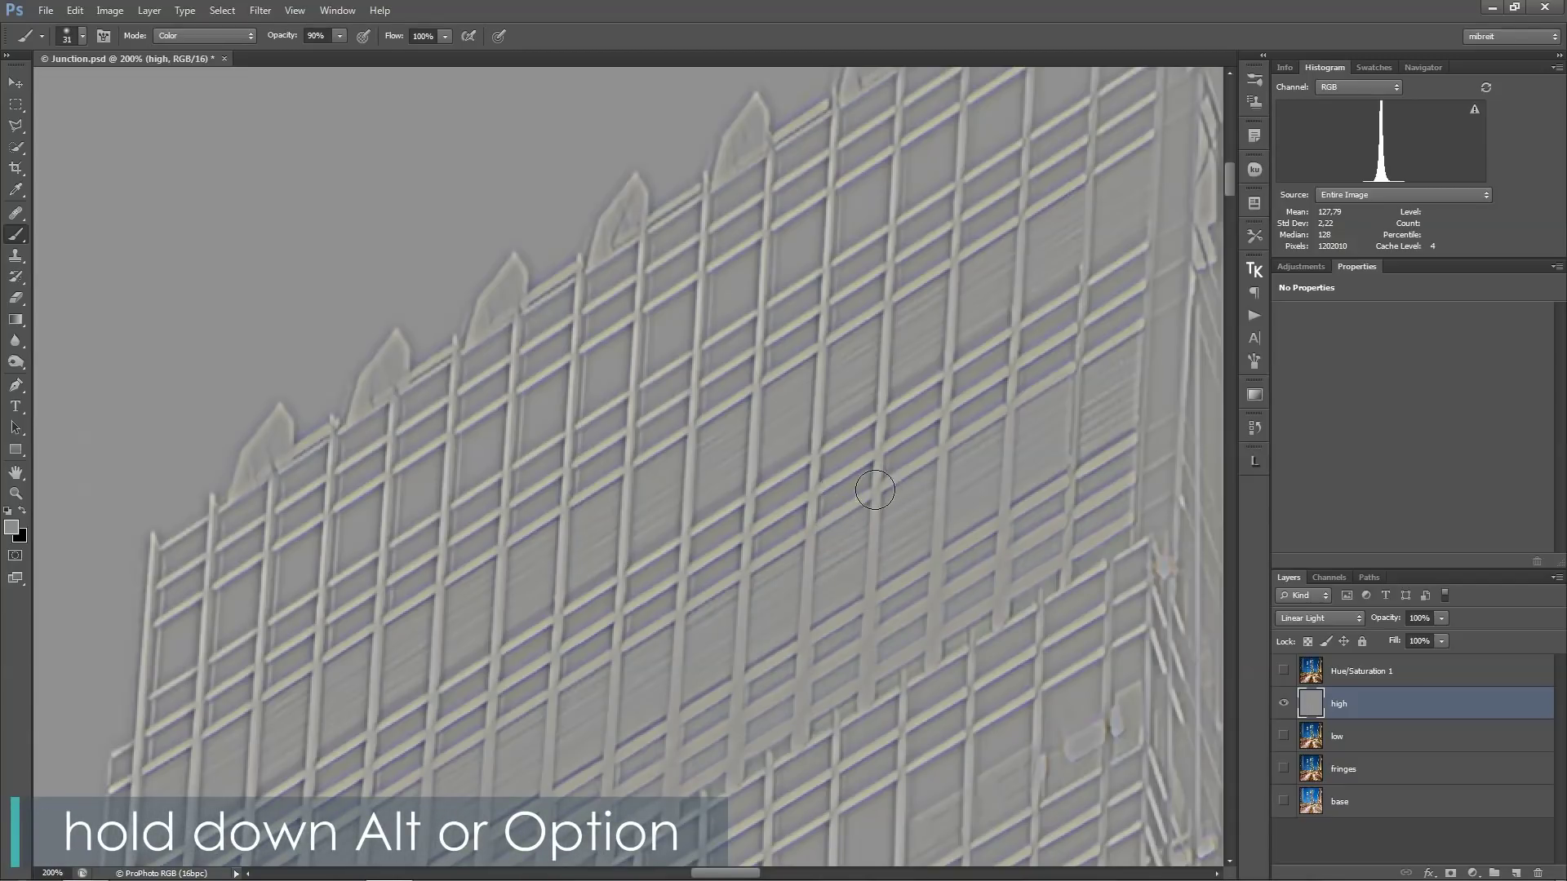
key(0)
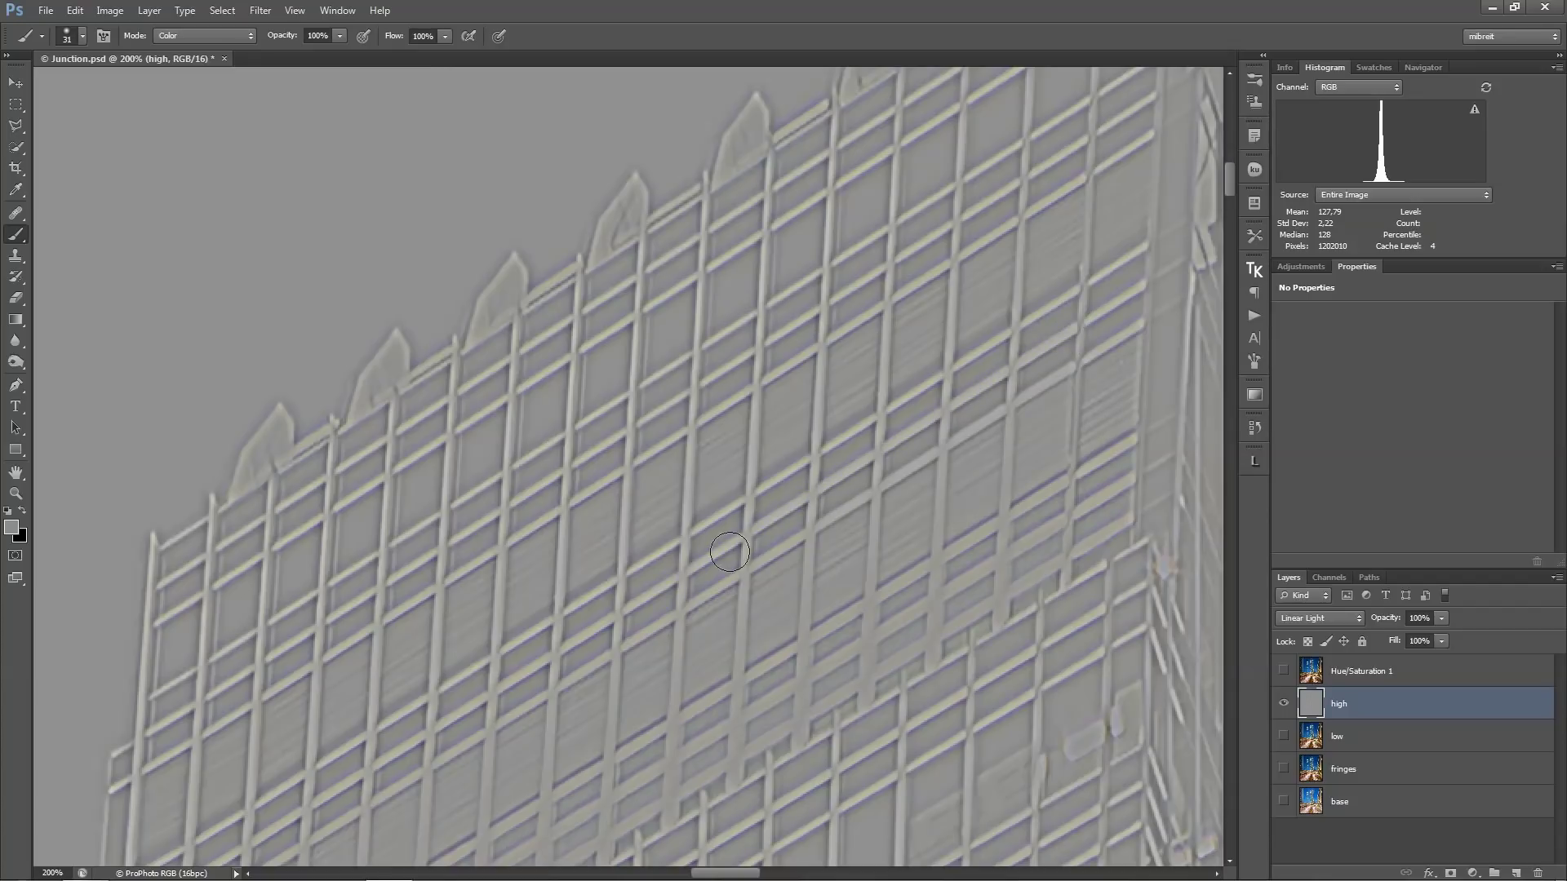
scroll(675, 584, down, 3)
scroll(675, 584, left, 3)
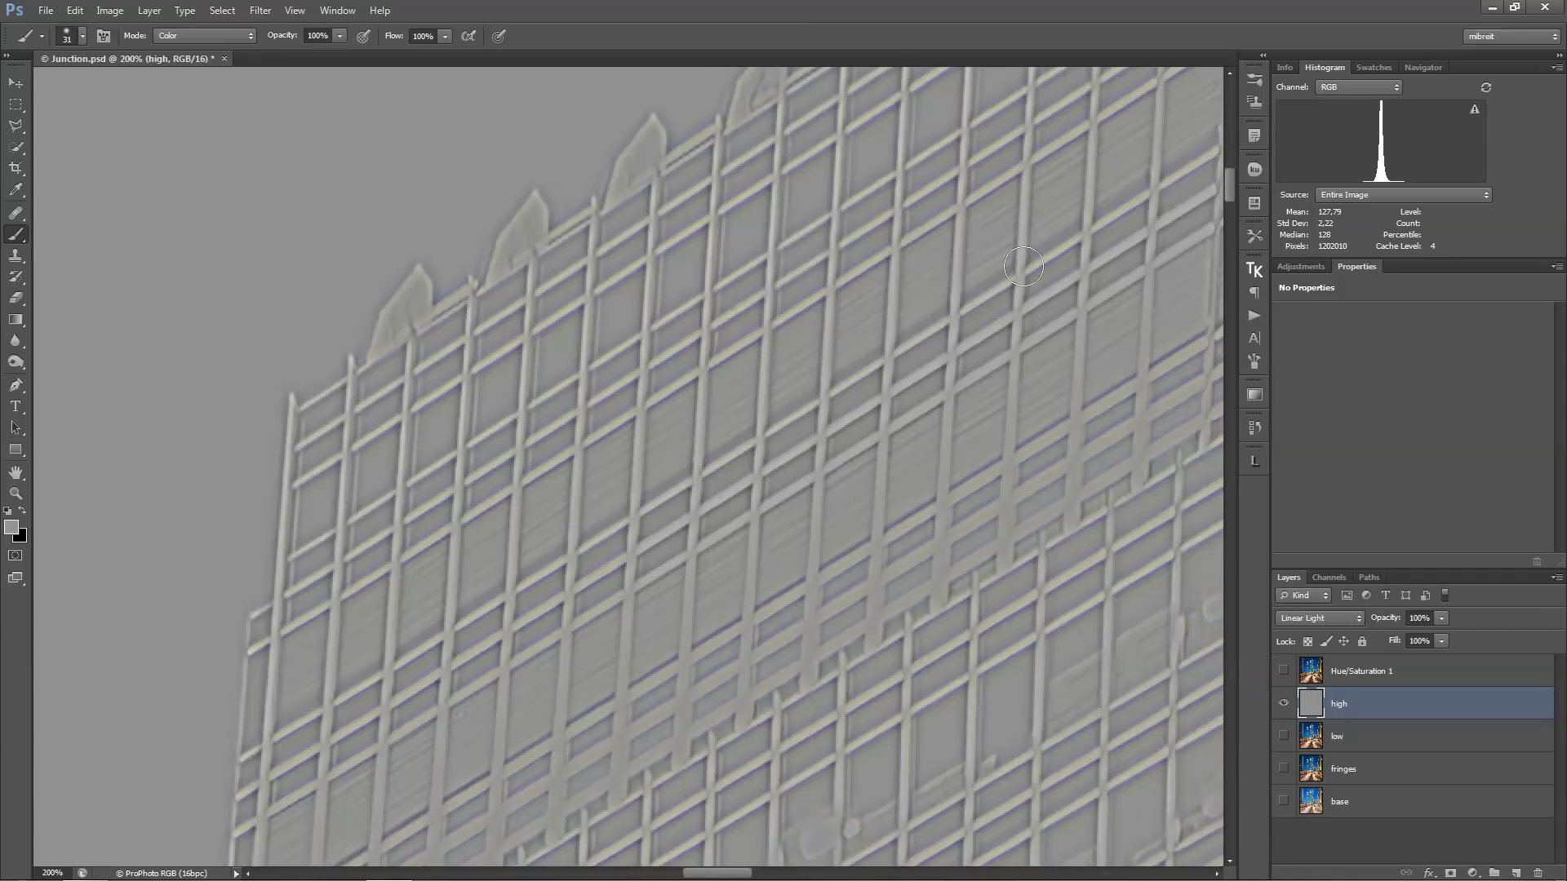
scroll(816, 408, down, 4)
scroll(816, 408, left, 5)
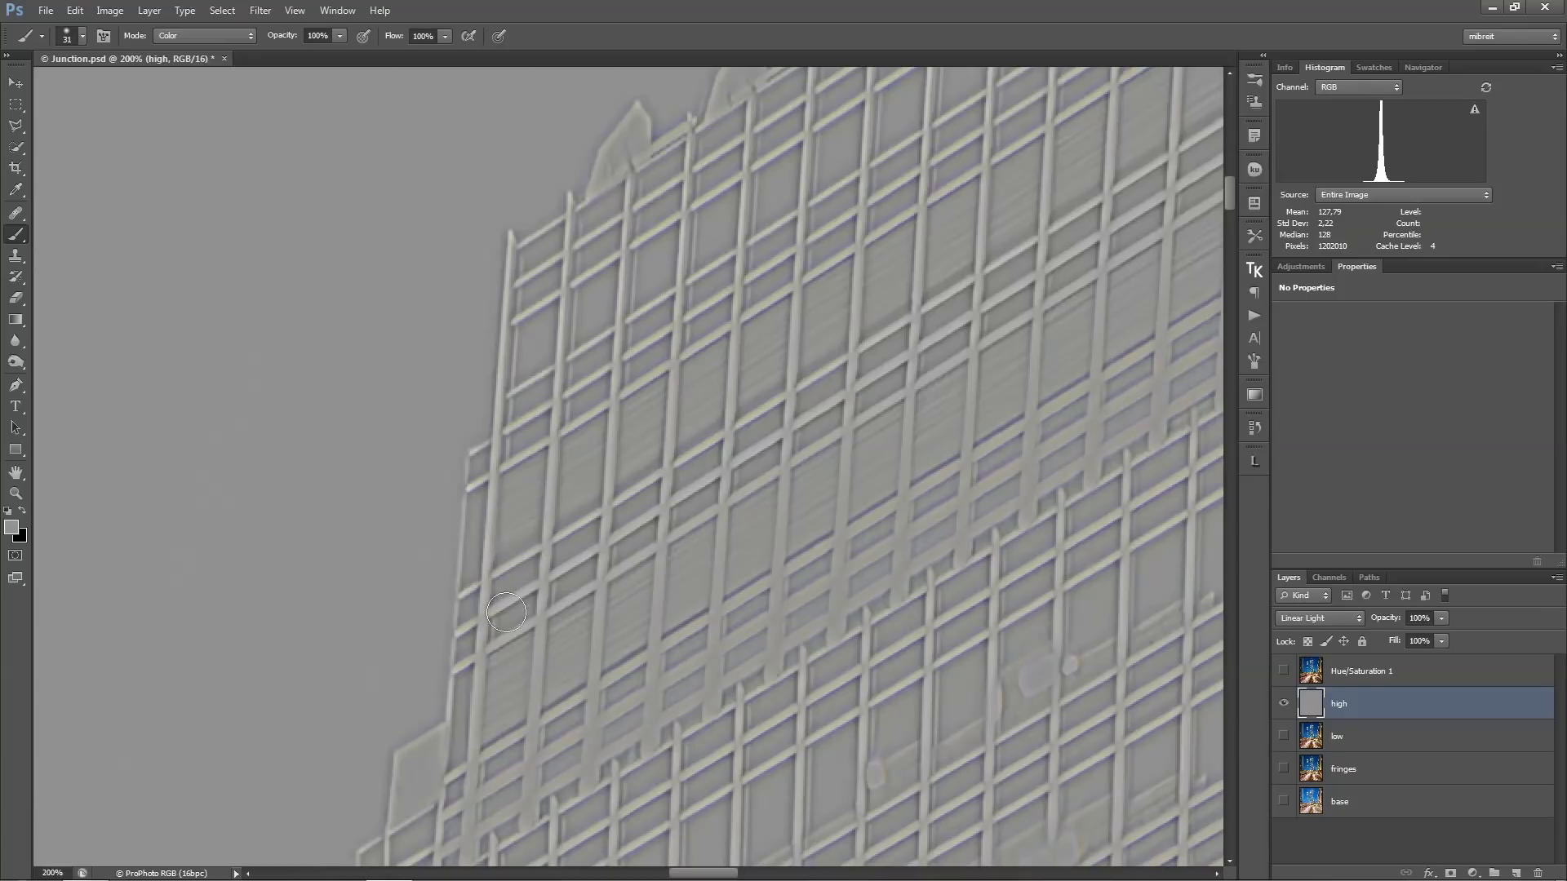
drag(1017, 304, 752, 393)
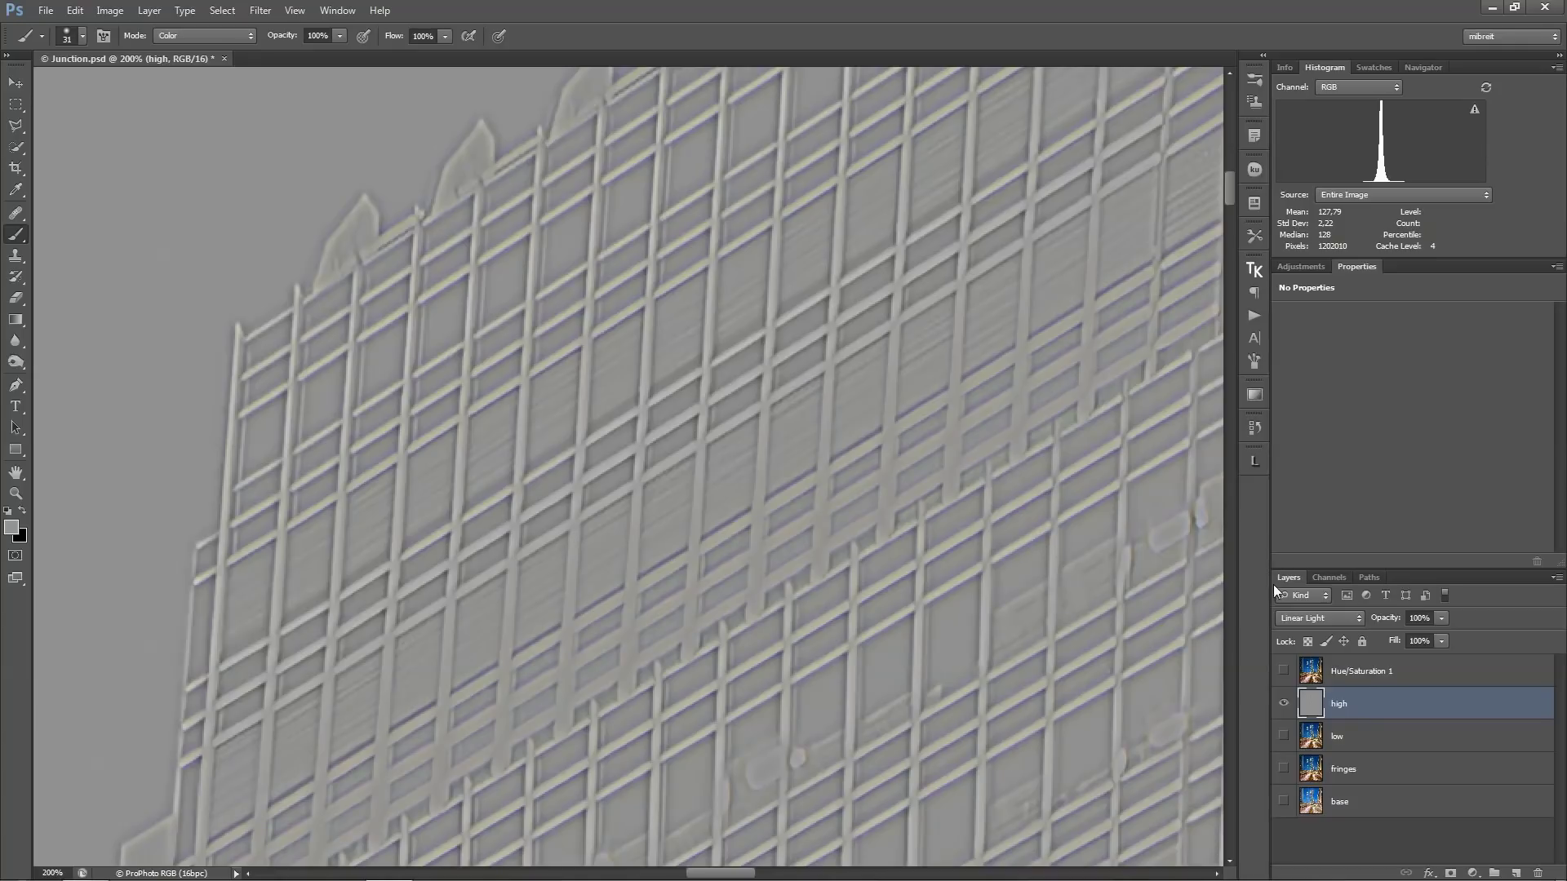
Toggle the layers beneath high off and on, leaving the full colour photo visible.
alt+click(1284, 703)
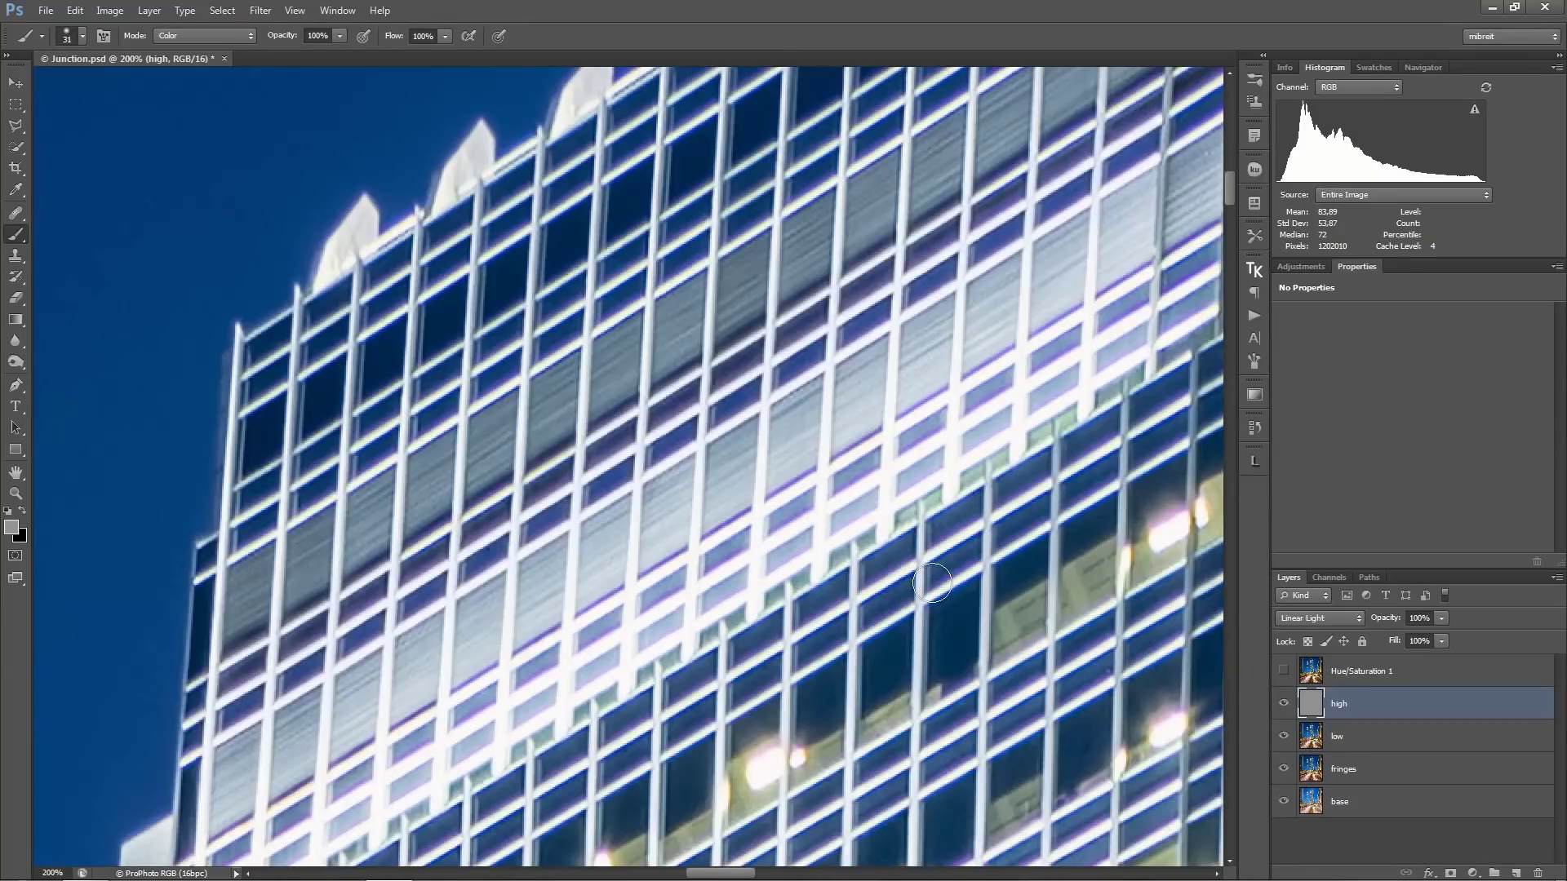
alt+click(1284, 704)
alt+click(1283, 703)
Pan across the facade and neighbouring building to inspect the fringed areas.
drag(984, 359, 702, 522)
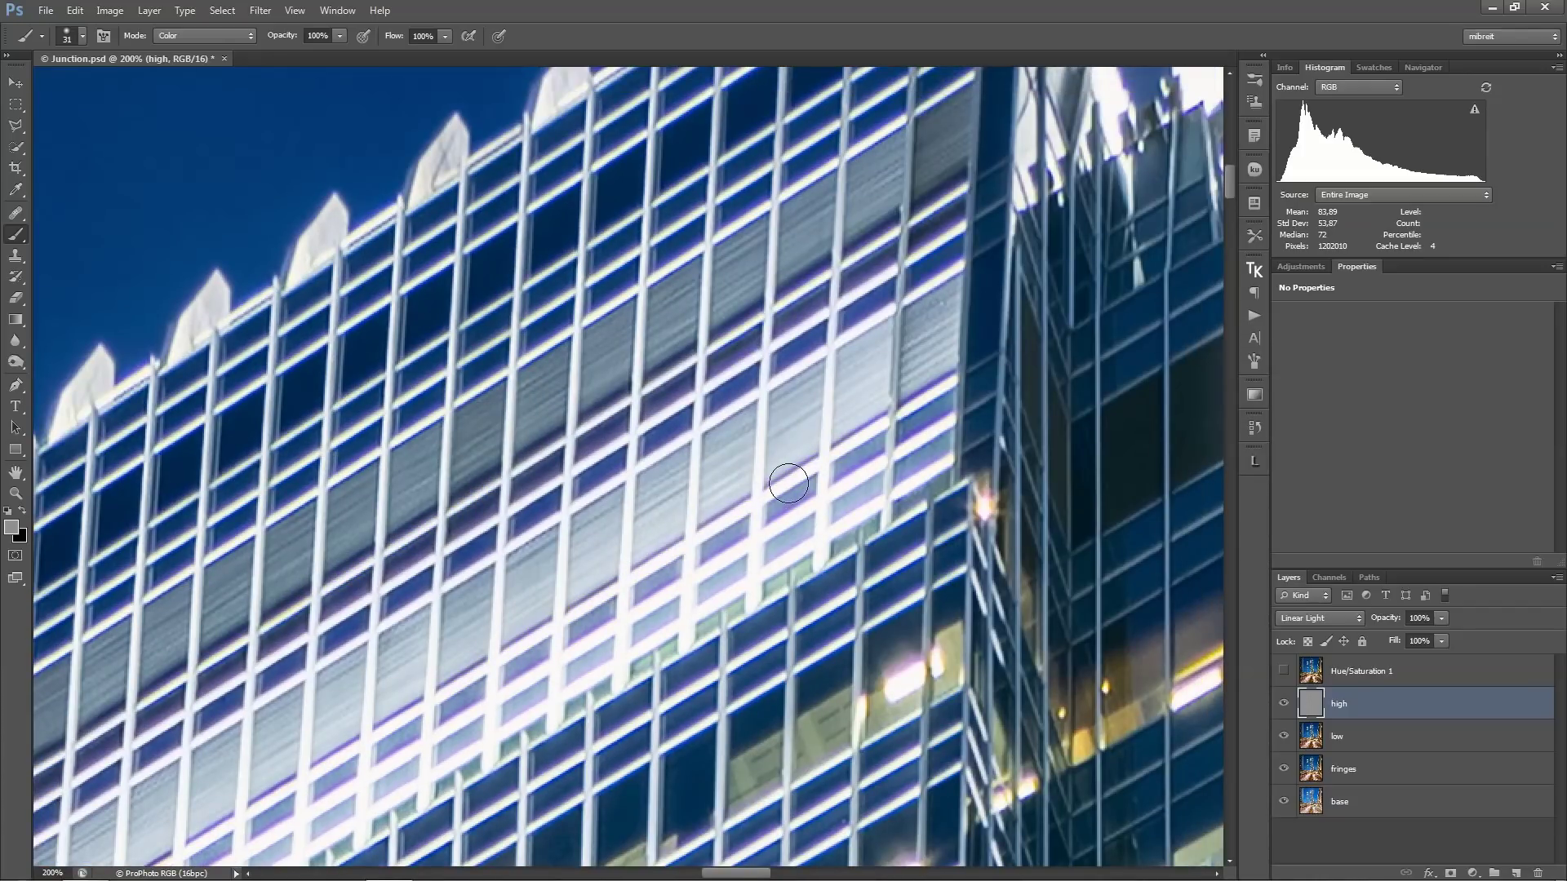
drag(596, 593, 735, 530)
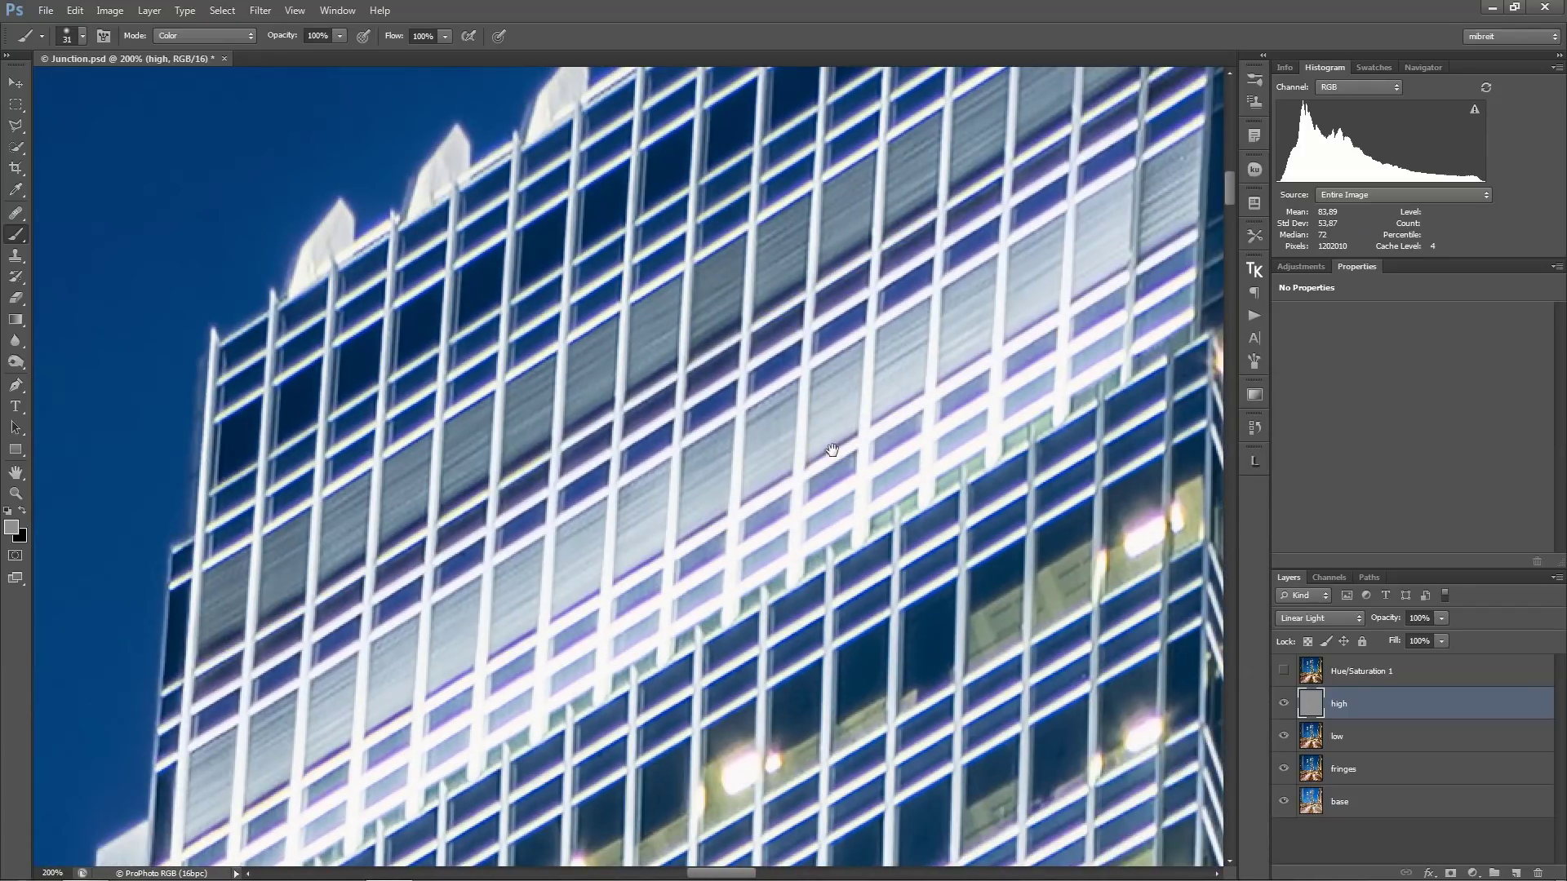
drag(566, 618, 778, 467)
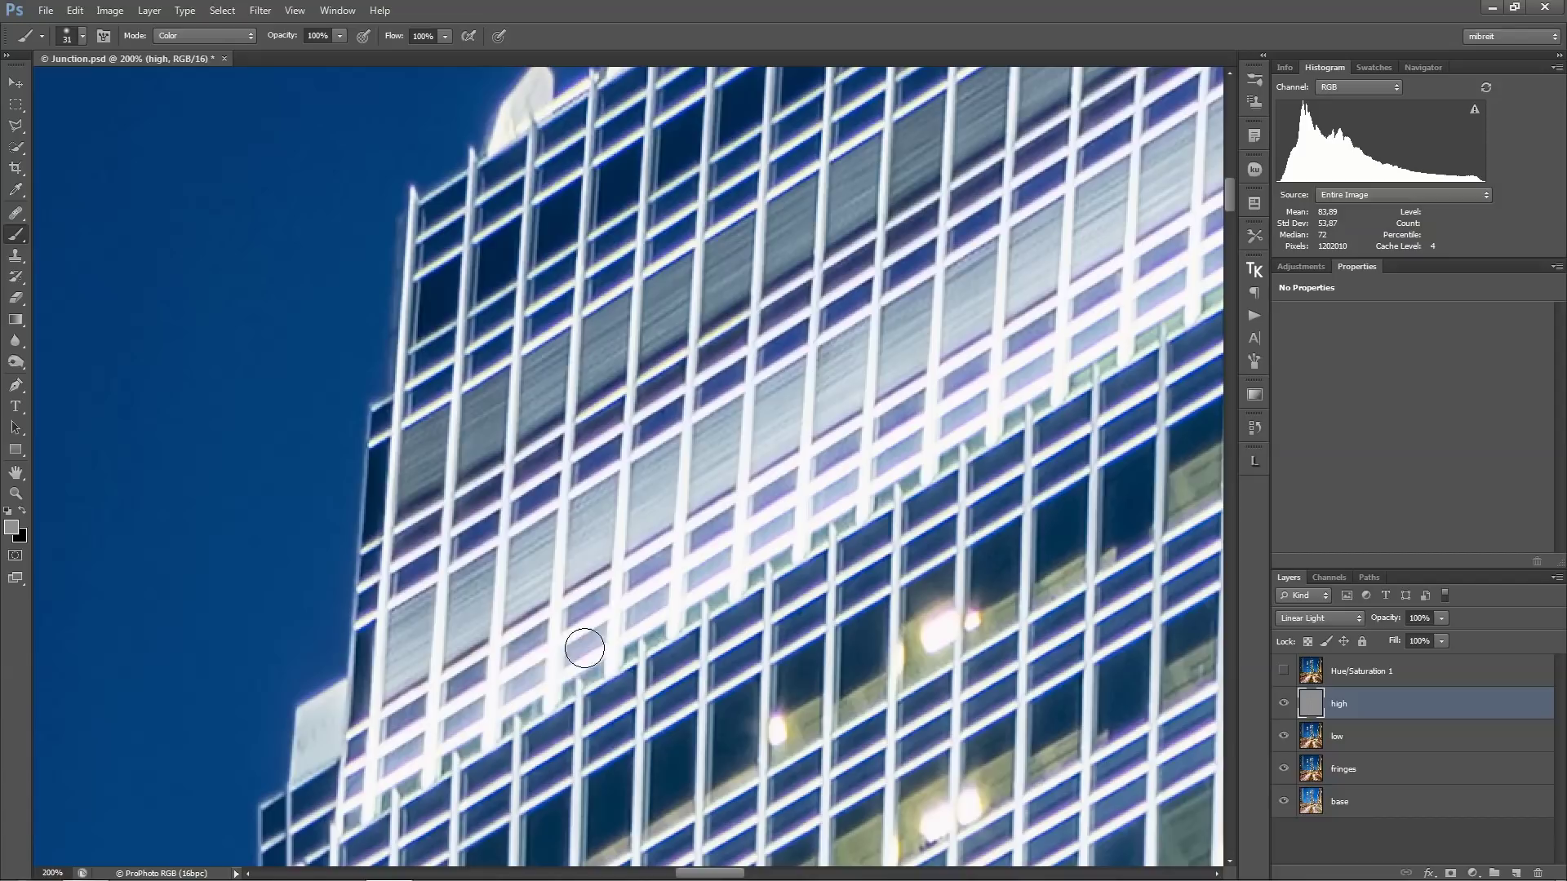
drag(581, 648, 455, 710)
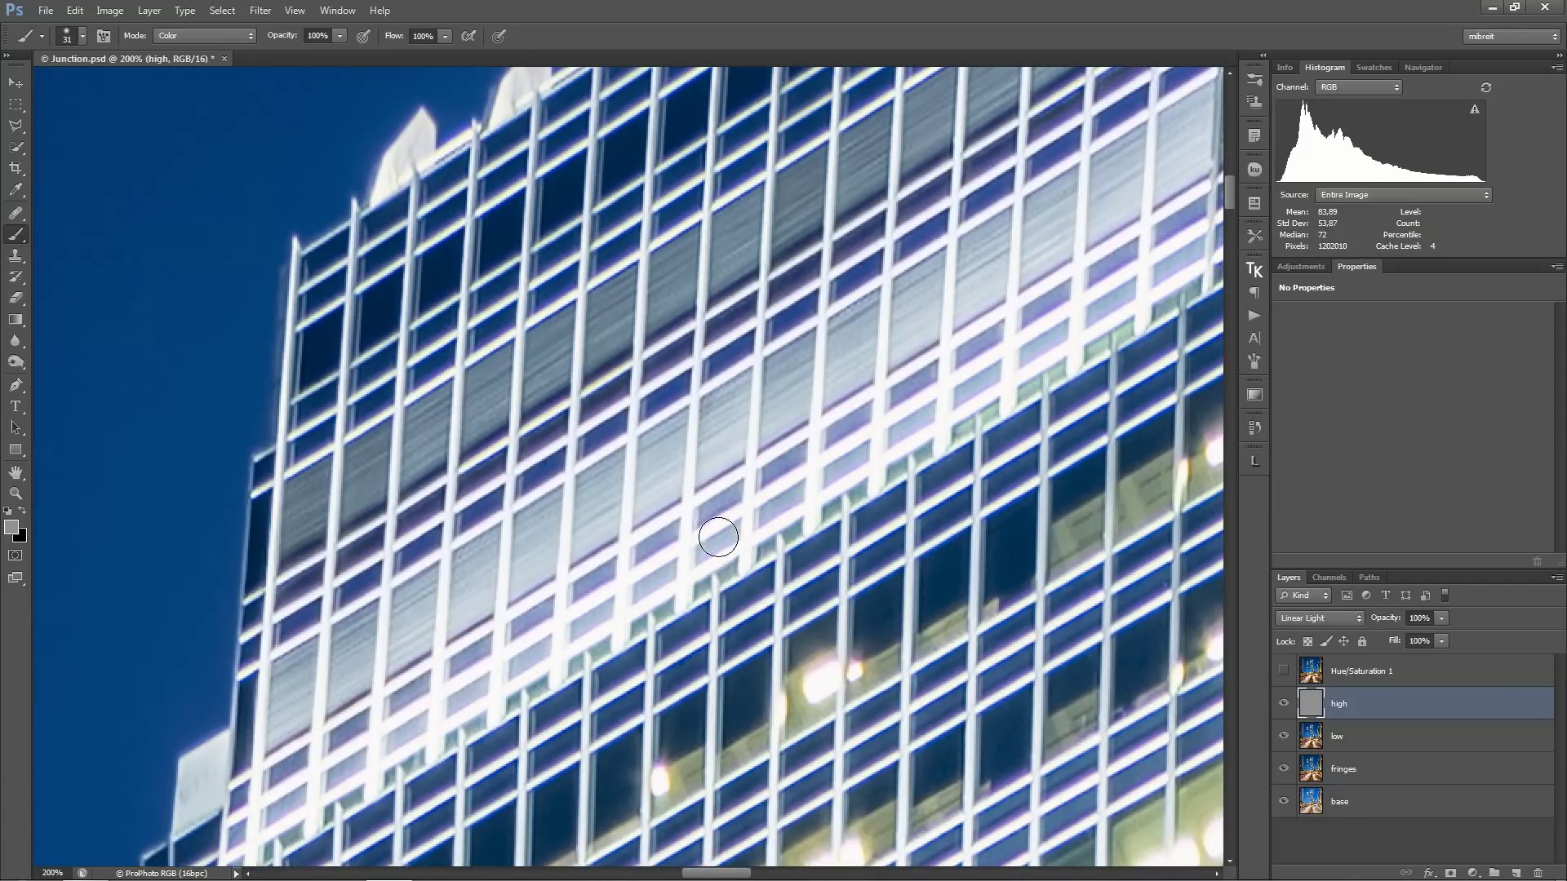
drag(865, 449, 609, 594)
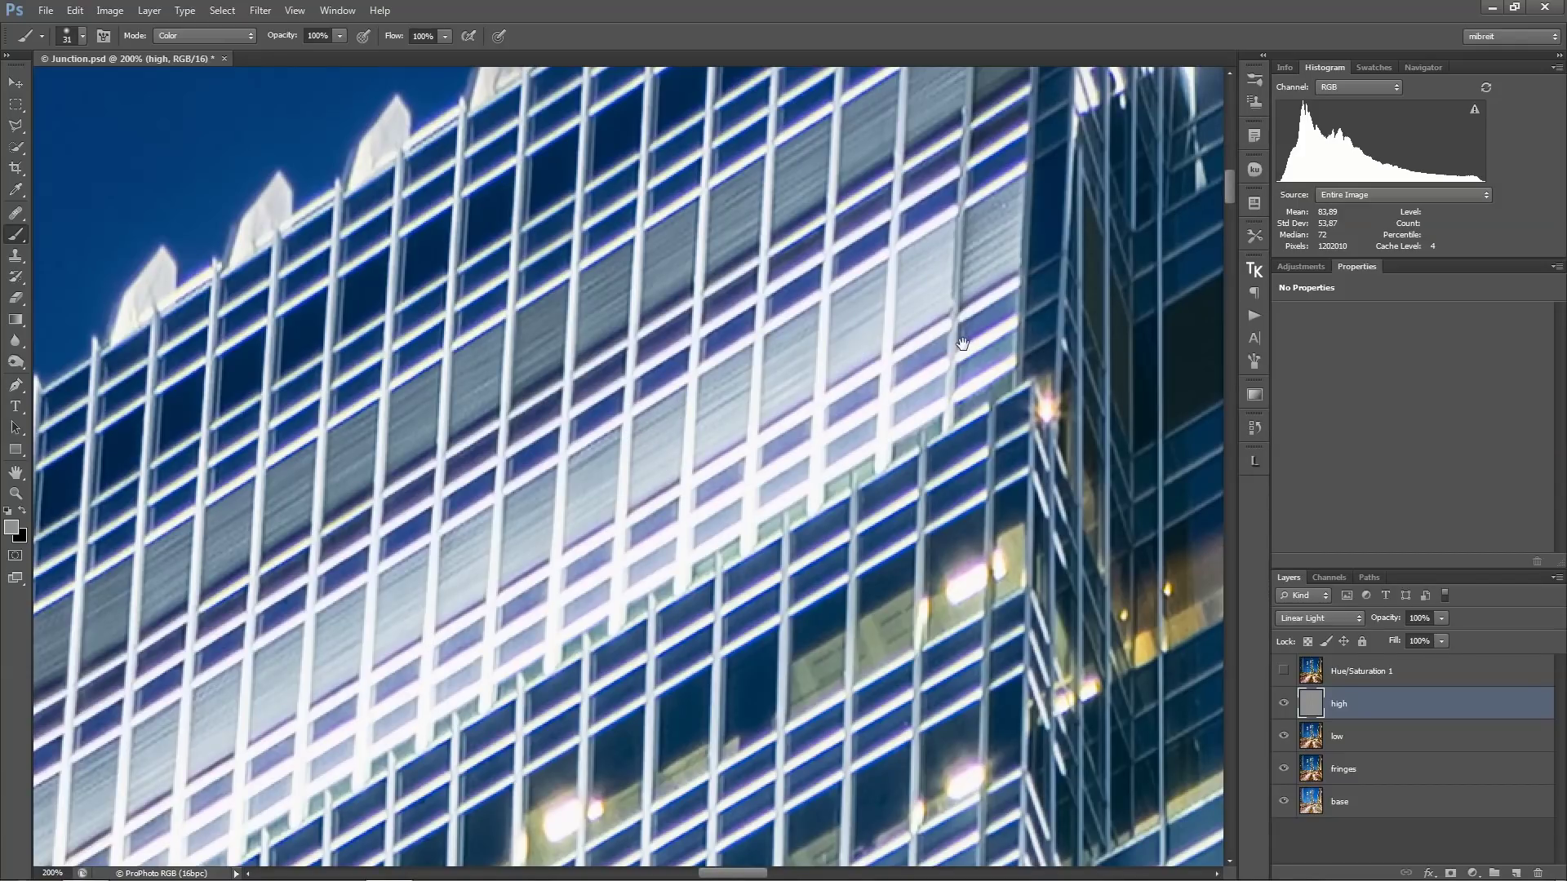
drag(963, 344, 816, 444)
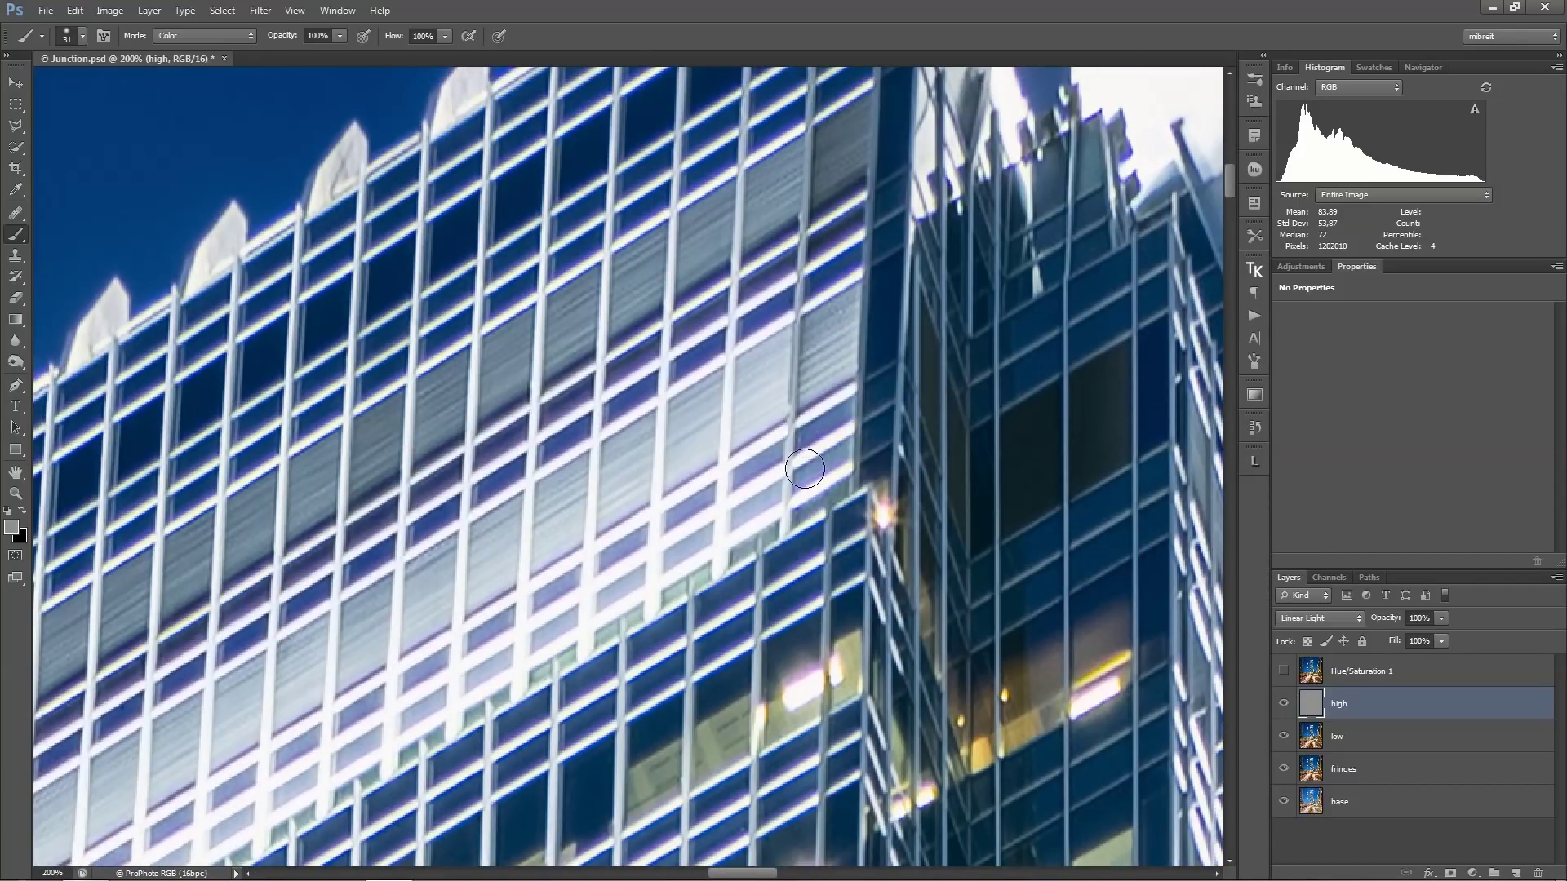
drag(745, 514, 1004, 539)
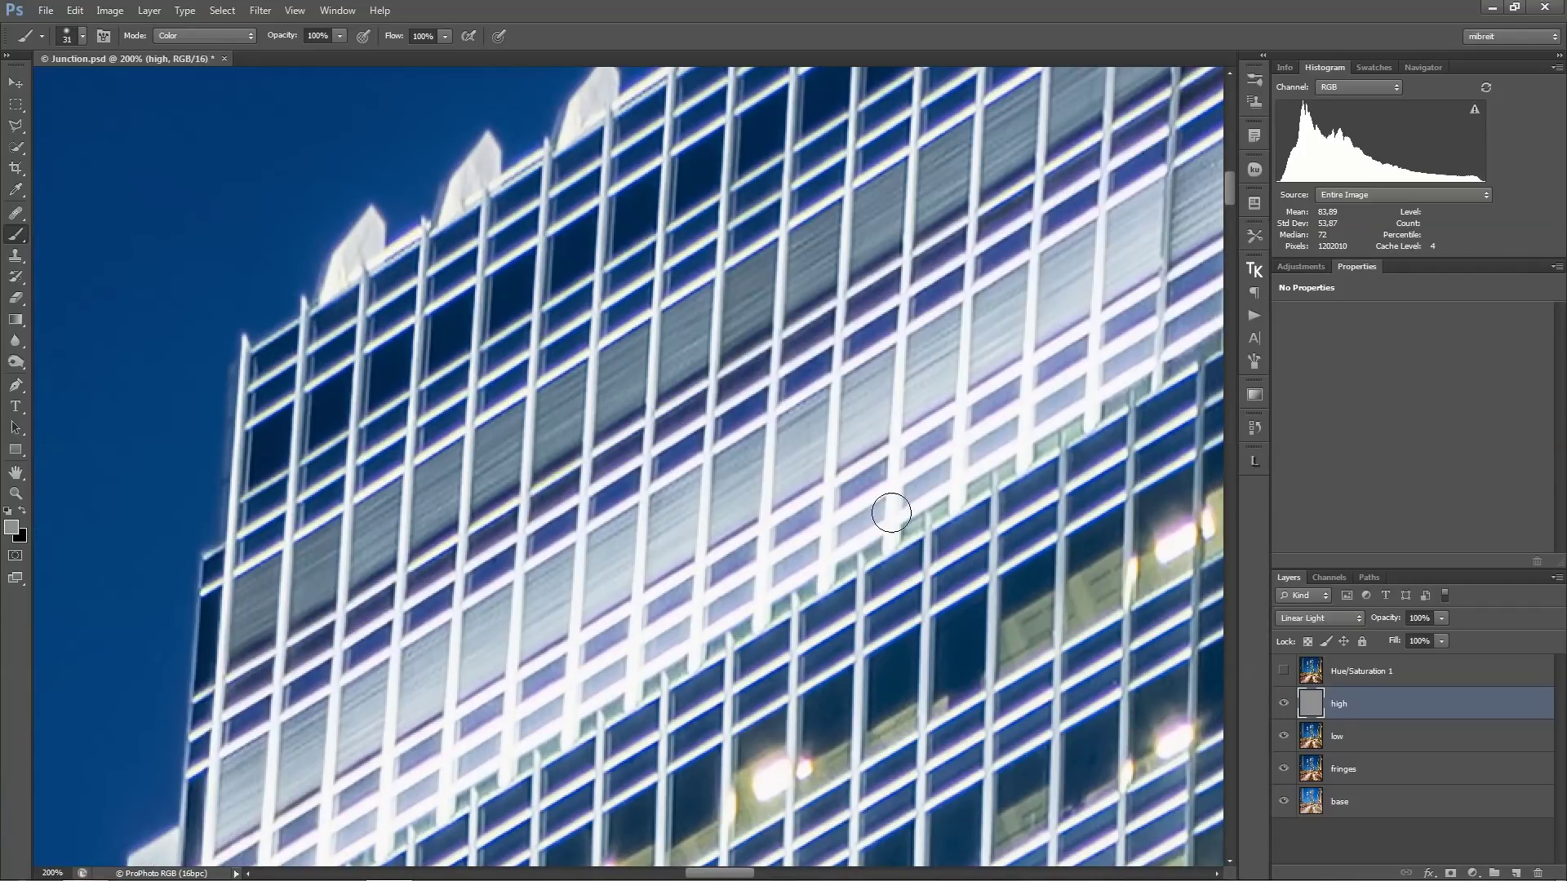
alt+click(1284, 736)
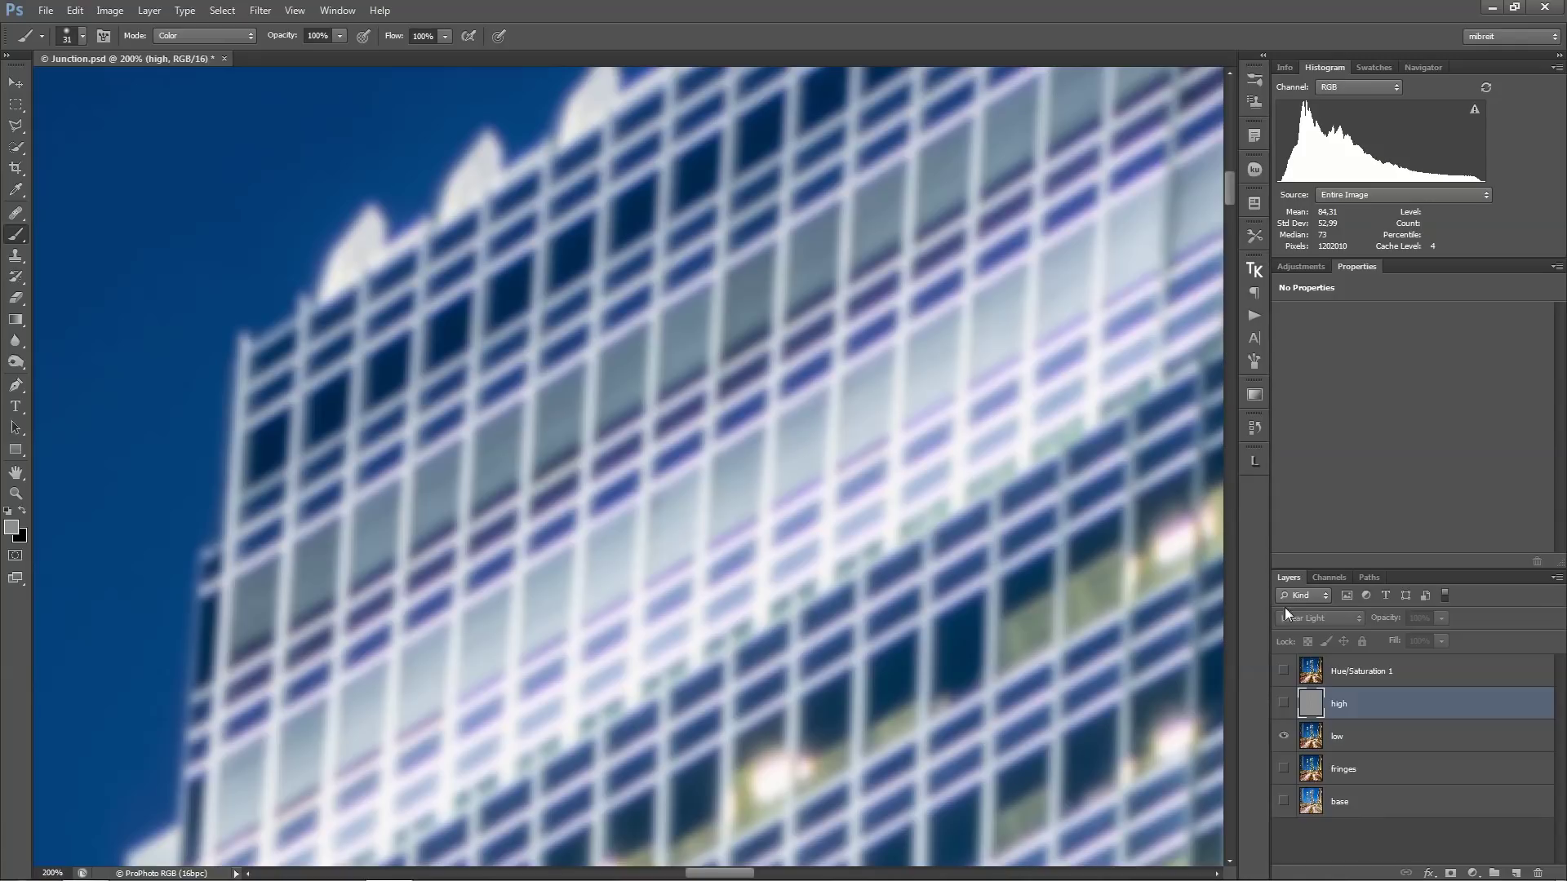
click(1283, 703)
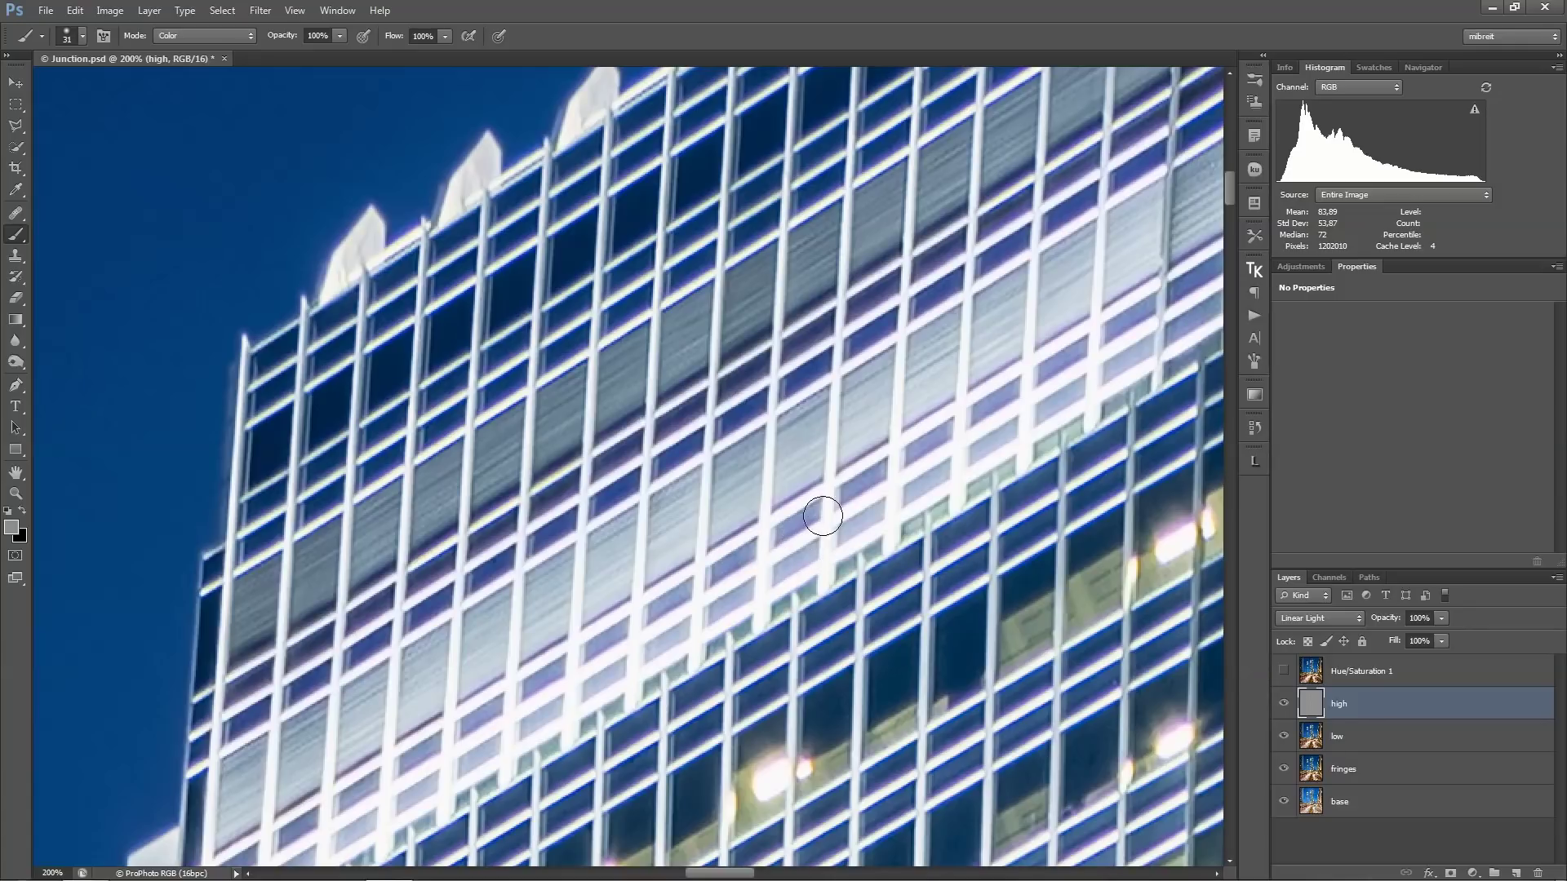
Zoom out to the whole tower, then close in on the lit lower-facade windows.
scroll(816, 530, up, 3)
scroll(816, 530, left, 3)
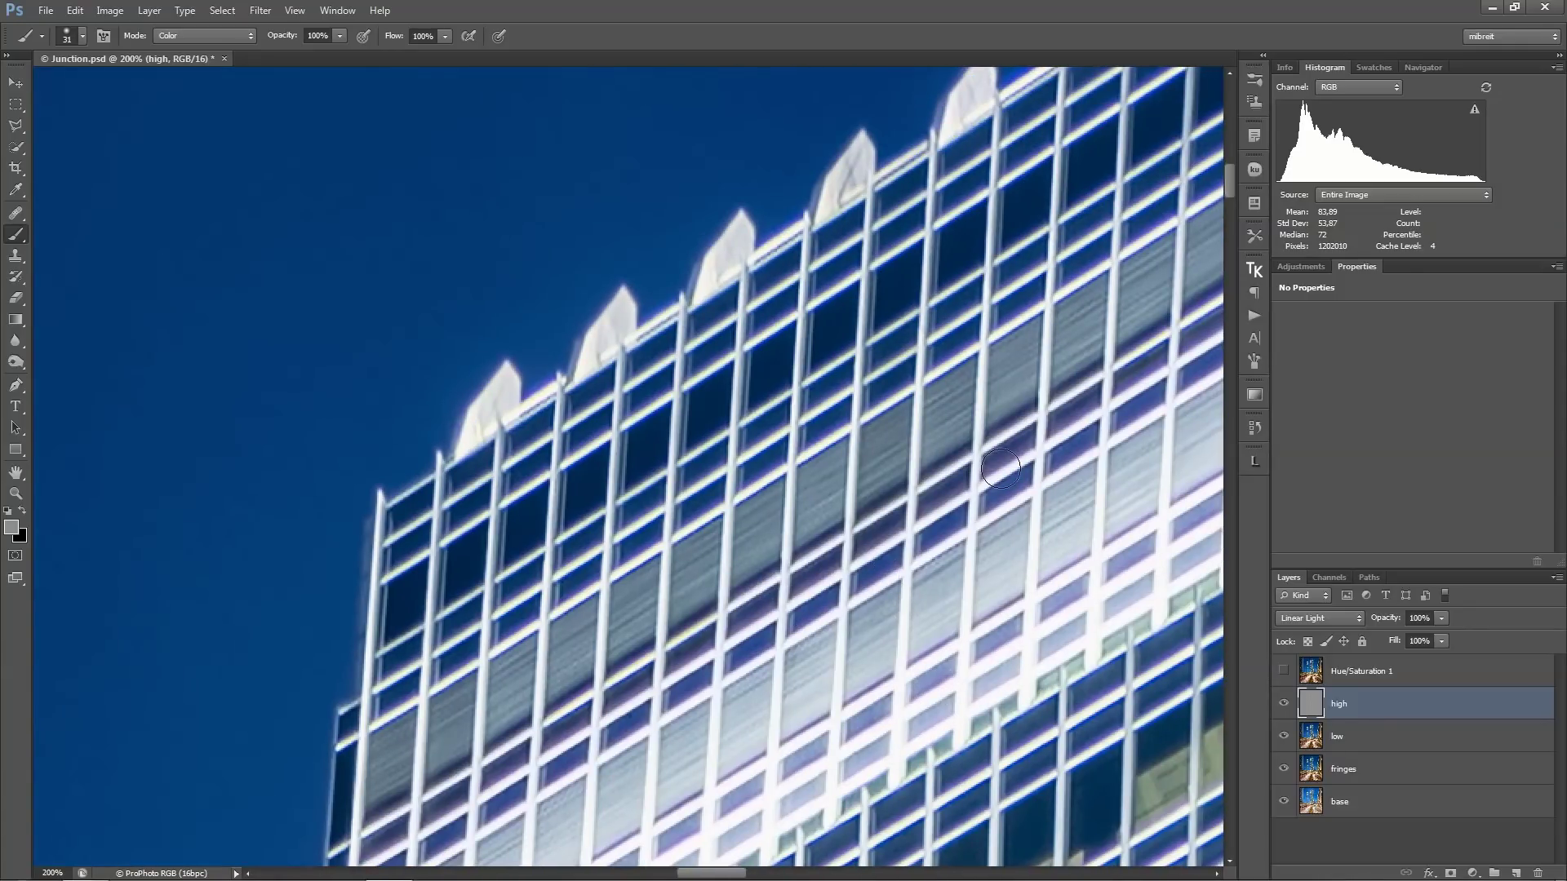
drag(1000, 469, 676, 458)
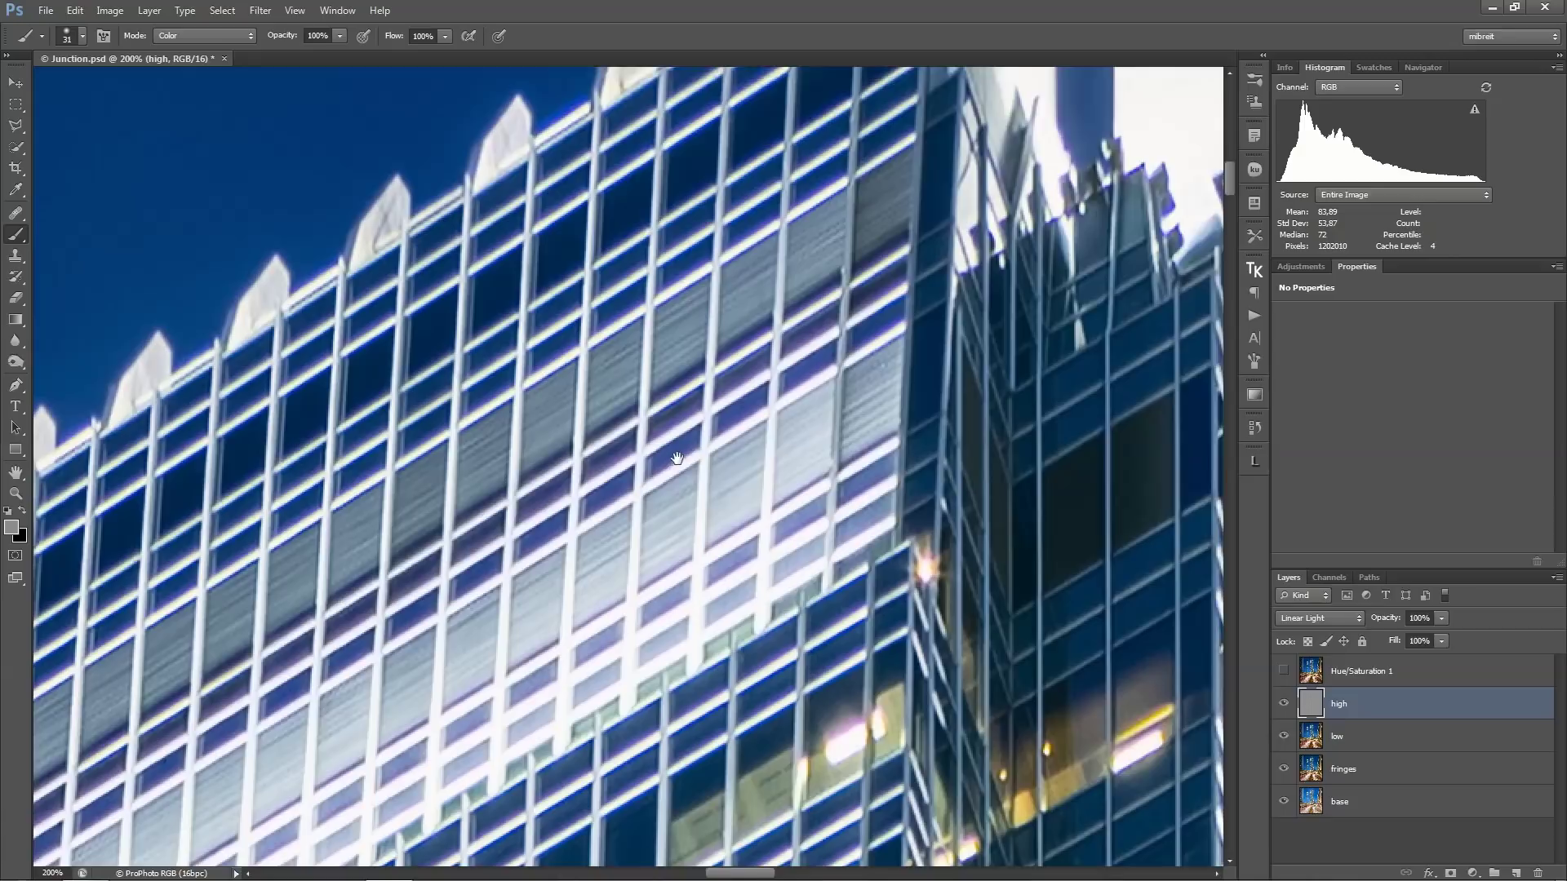
scroll(676, 459, down, 5)
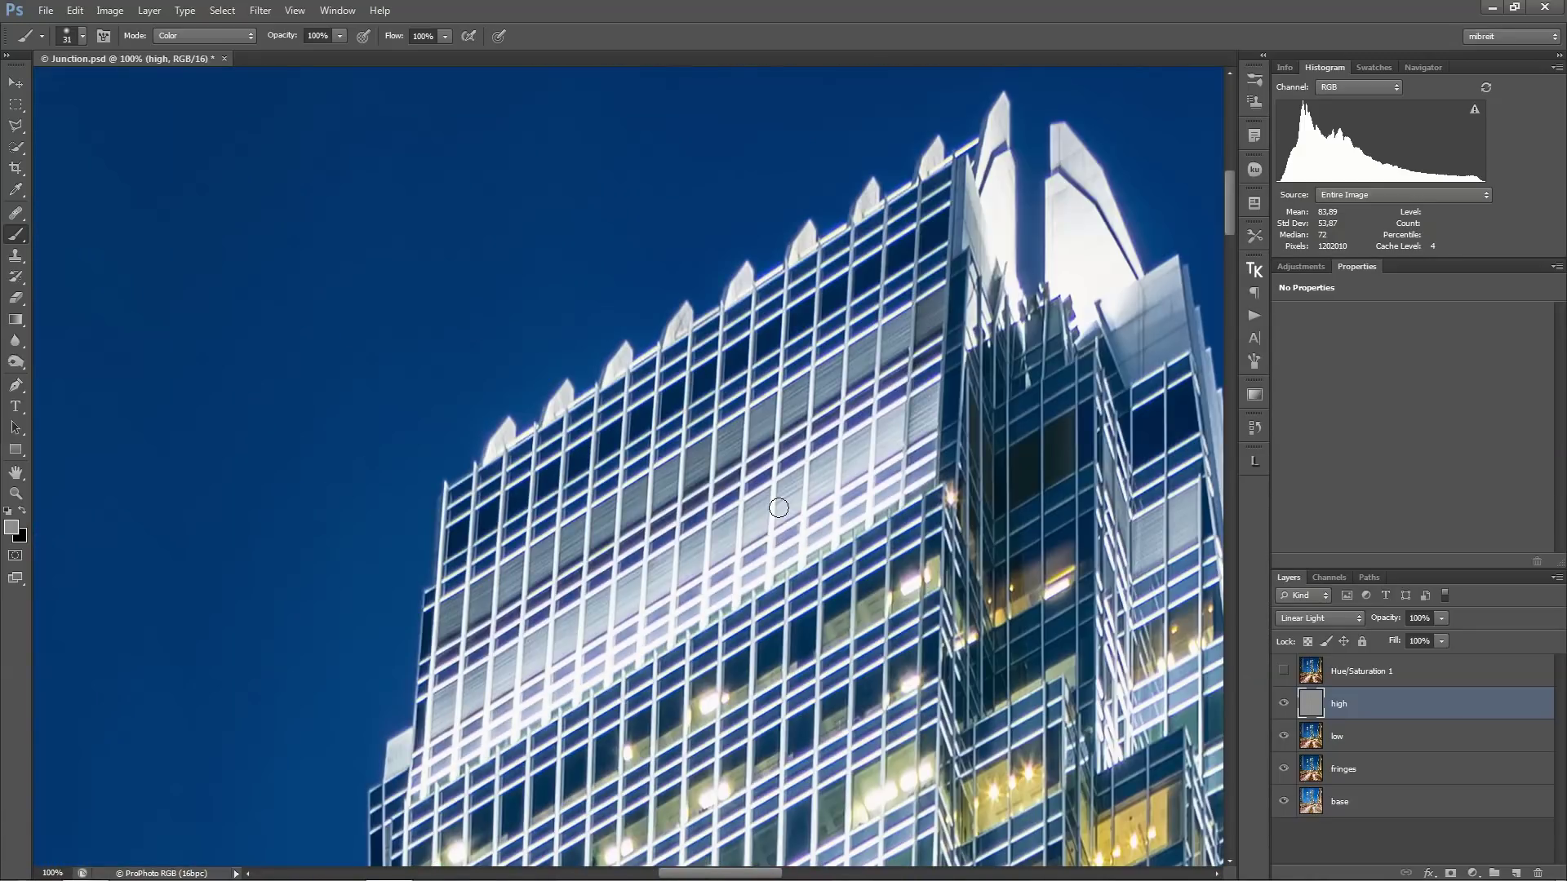
mouse_move(1020, 703)
mouse_down()
mouse_move(985, 672)
mouse_move(840, 658)
mouse_up()
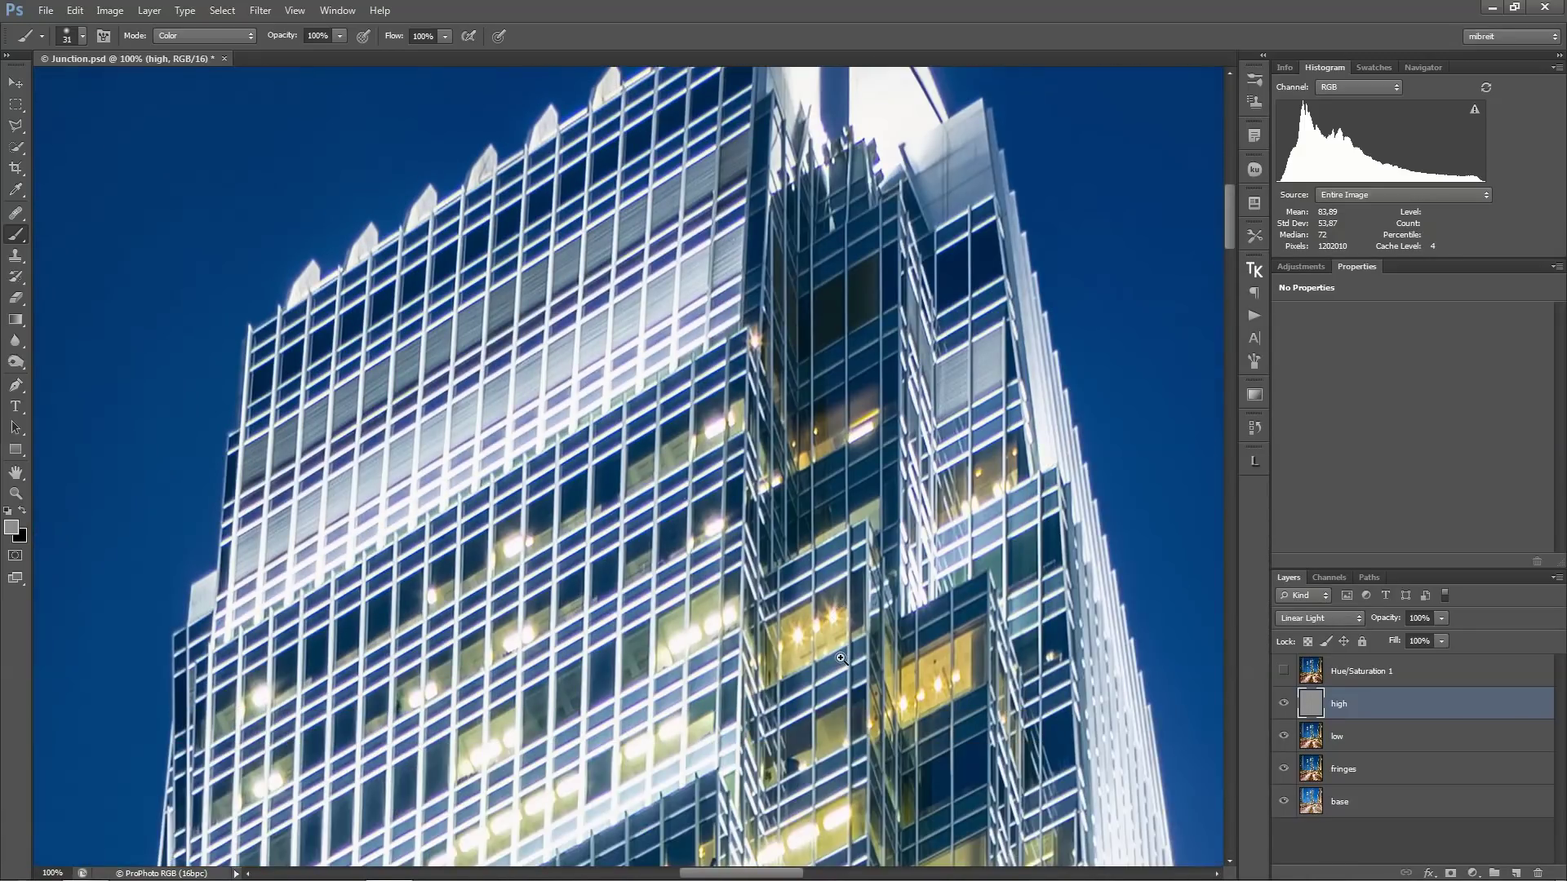
scroll(841, 657, up, 2)
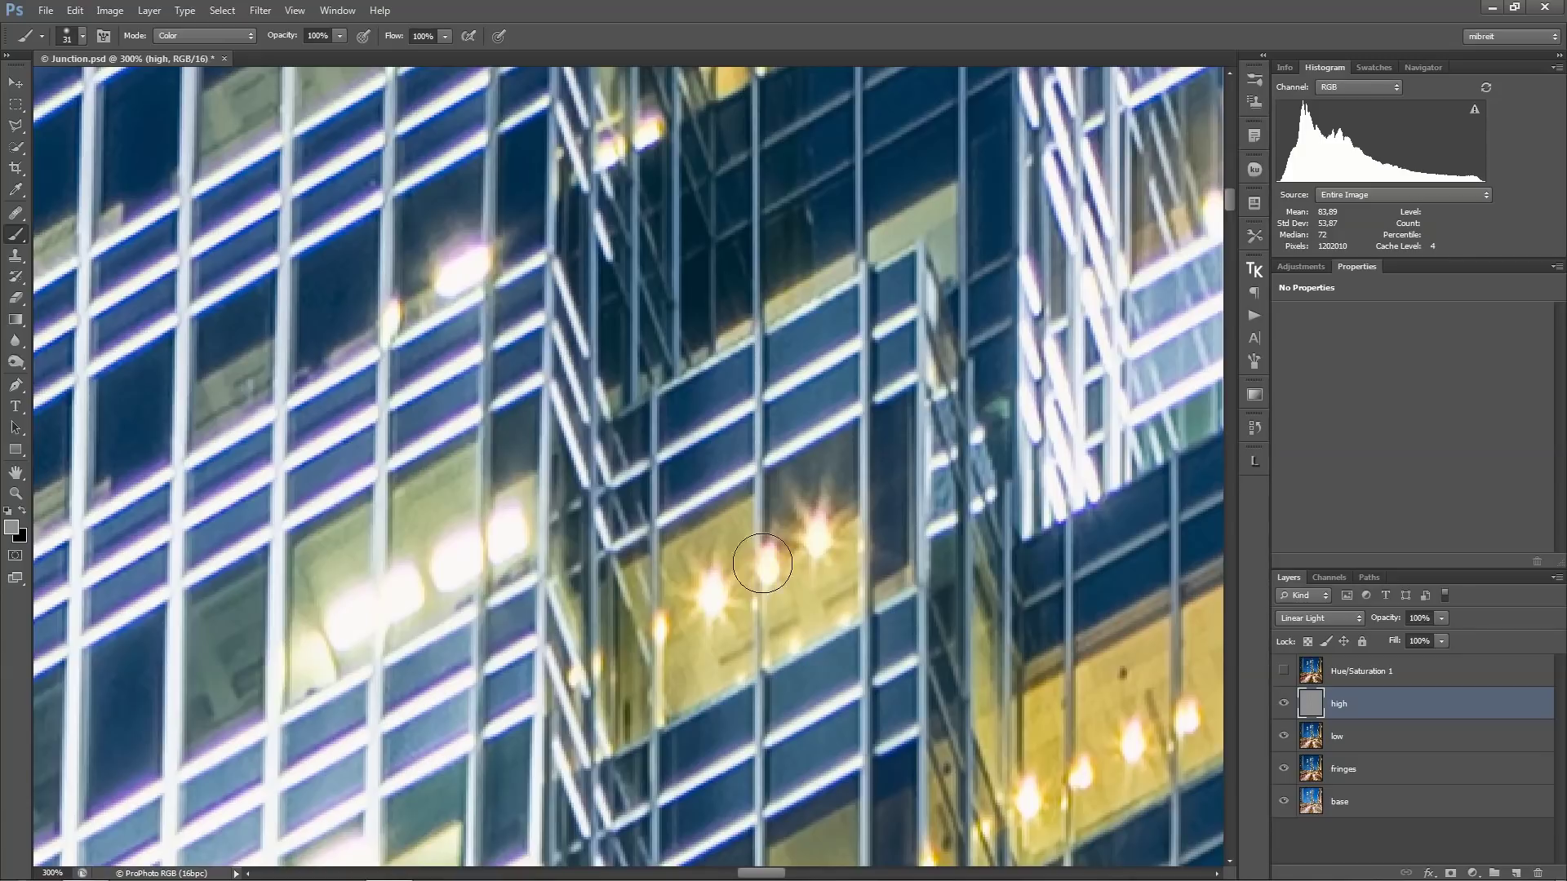
drag(987, 659, 889, 577)
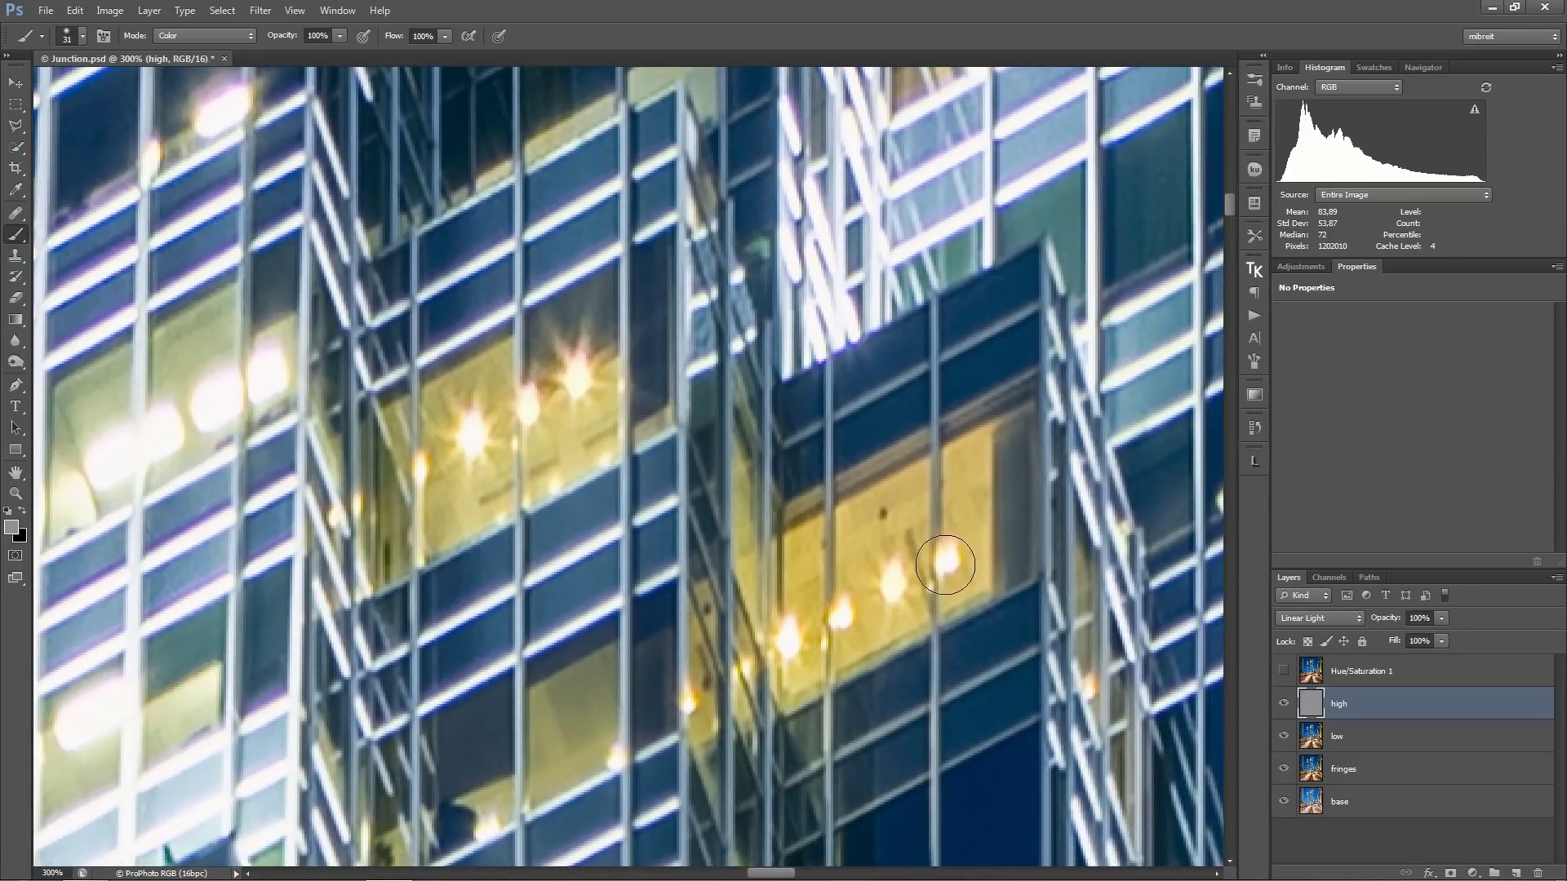
drag(701, 608, 1195, 641)
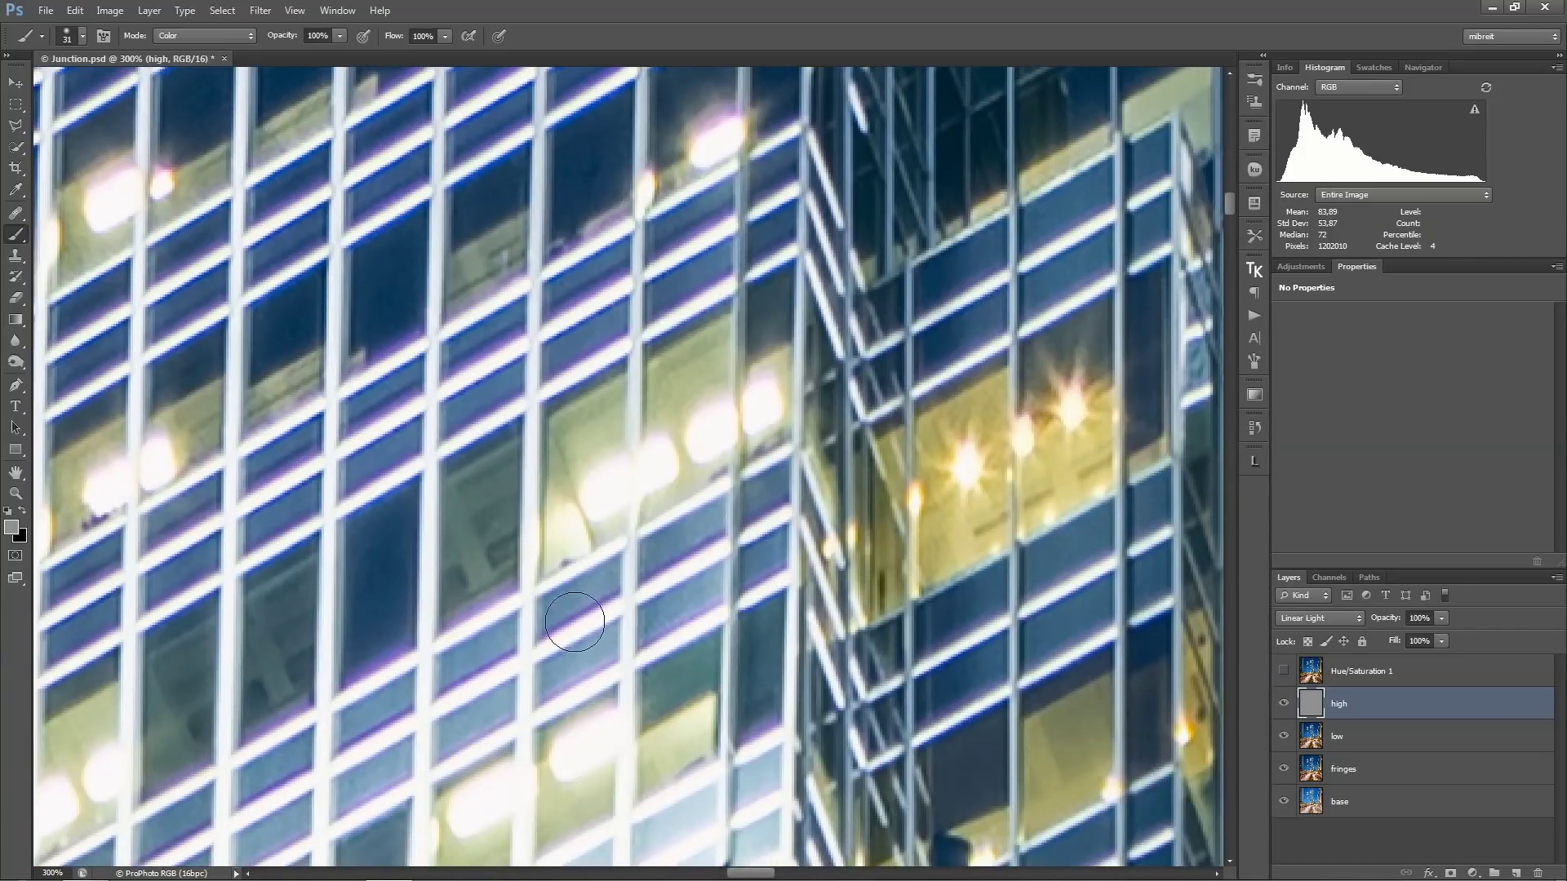
mouse_move(640, 598)
mouse_down()
mouse_move(673, 549)
mouse_move(782, 517)
mouse_up()
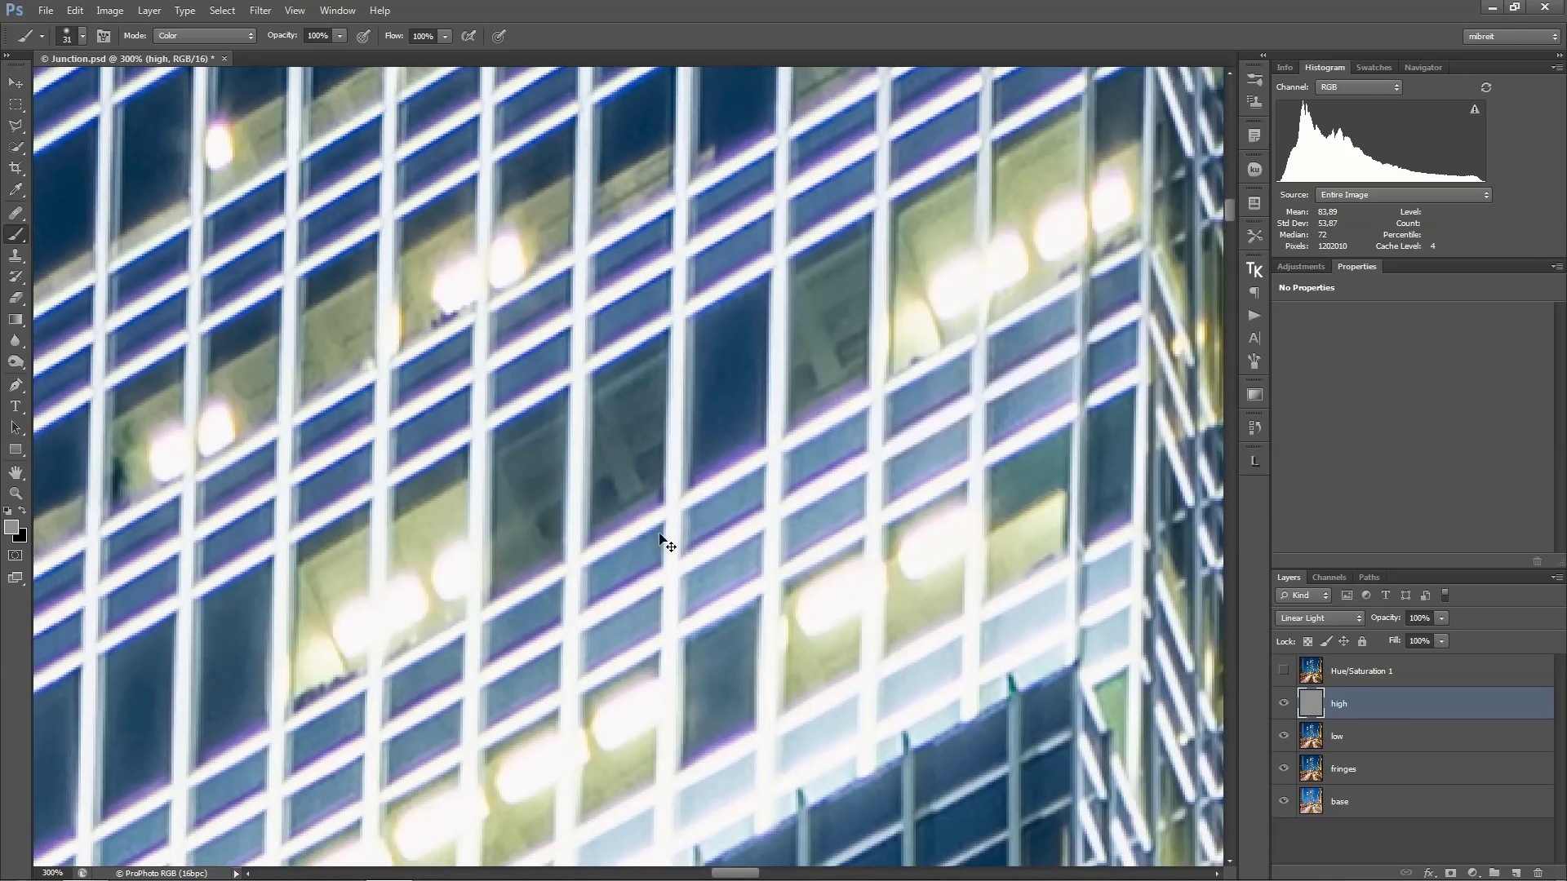